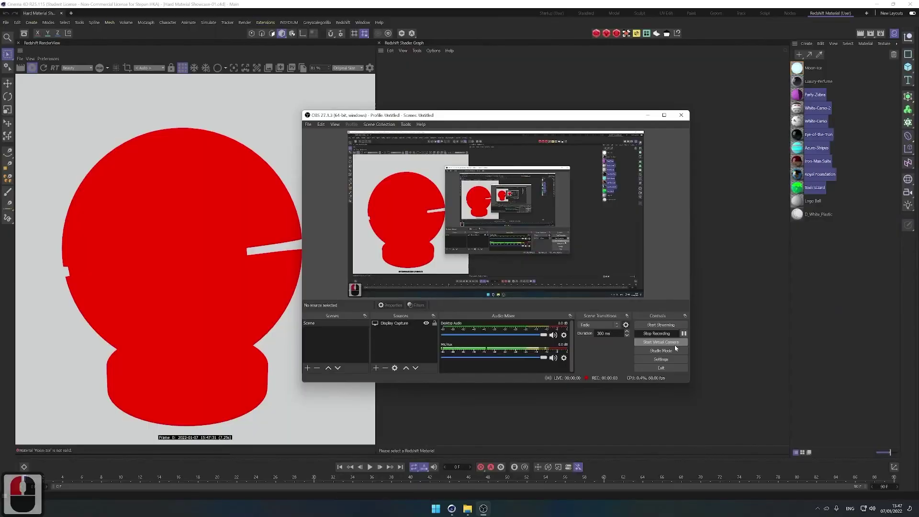
Switch to Cinema 4D's Startup layout and remove the Moon-Ice material tag from the Material Show Model.
{"action": "left_click", "coordinate": [758, 274]}
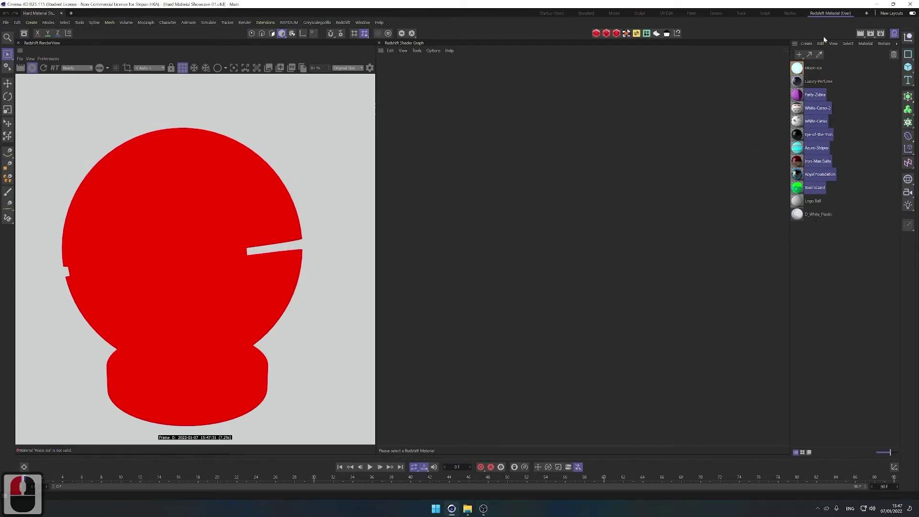
{"action": "left_click", "coordinate": [542, 14]}
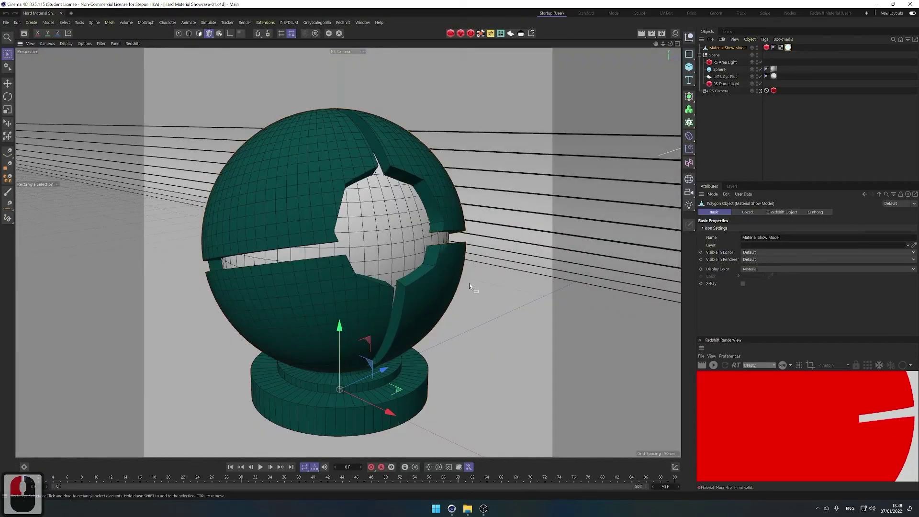
{"action": "left_click", "coordinate": [789, 47]}
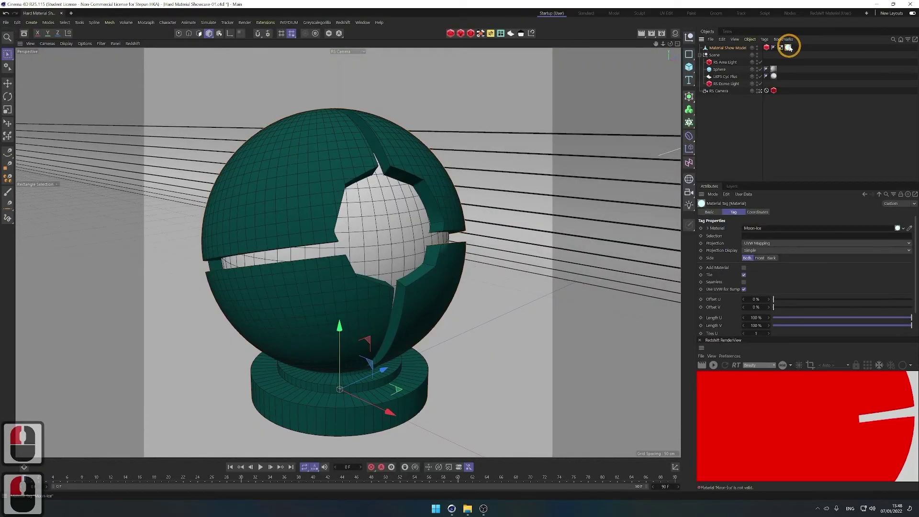
{"action": "key", "text": "Delete"}
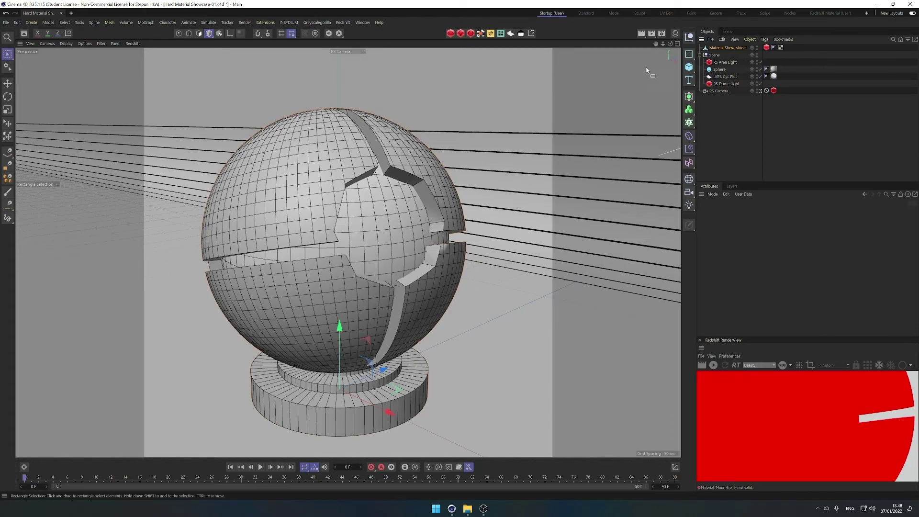
Add a cube primitive to the scene.
{"action": "left_click", "coordinate": [689, 68]}
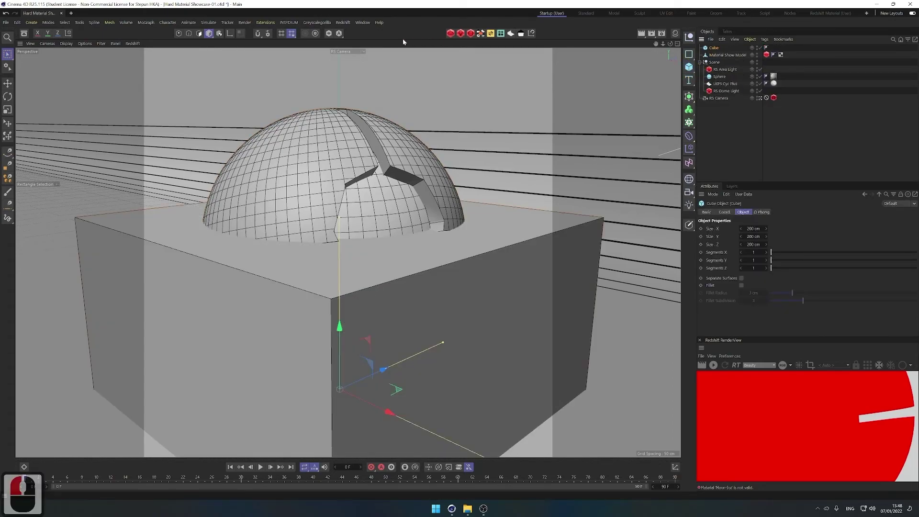
{"action": "left_click", "coordinate": [343, 22]}
{"action": "mouse_move", "coordinate": [360, 58]}
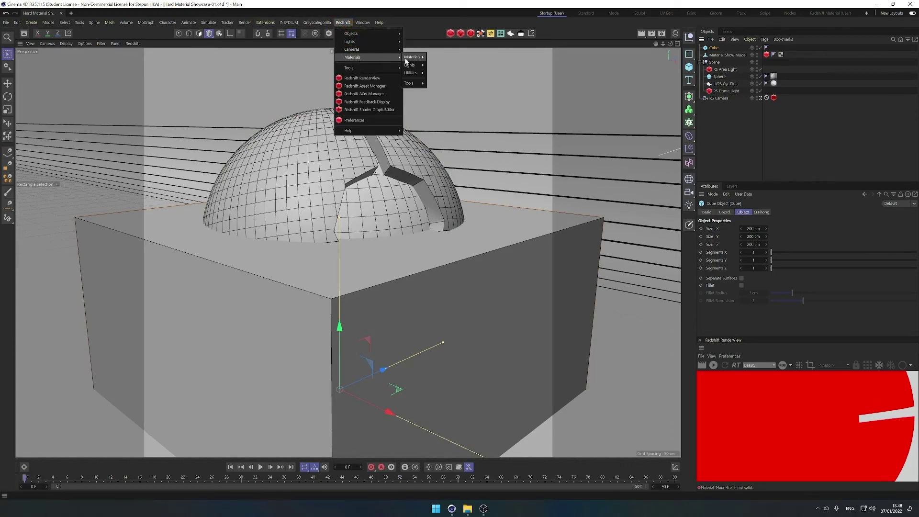
{"action": "mouse_move", "coordinate": [413, 57]}
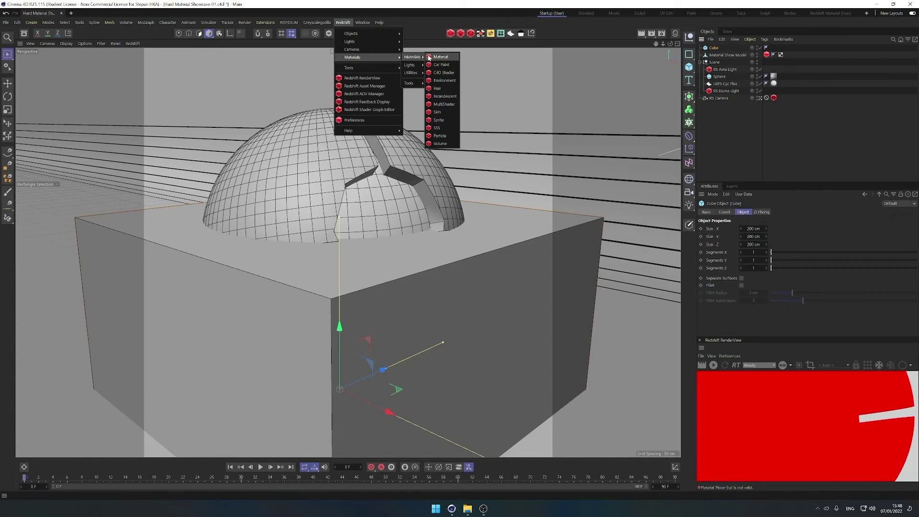
{"action": "left_click", "coordinate": [458, 11]}
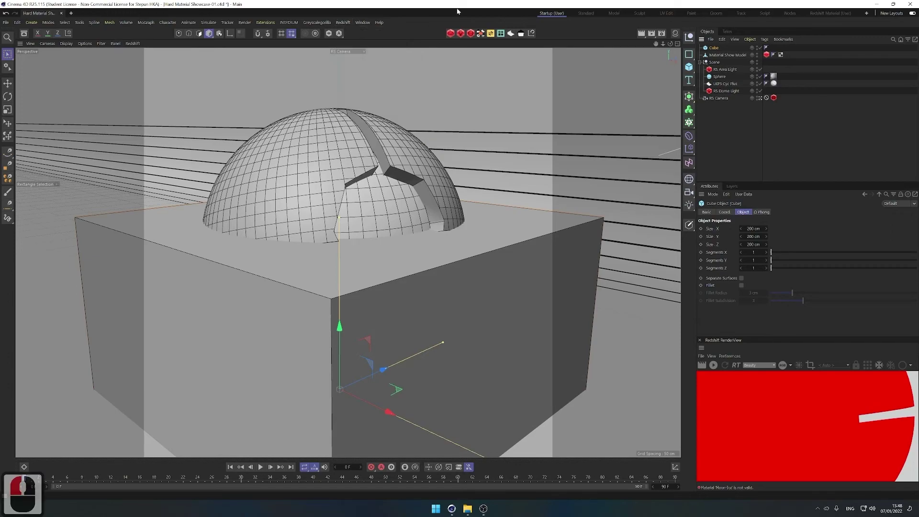
Create a new Redshift material and assign it to the Material Show Model.
{"action": "left_click", "coordinate": [471, 35]}
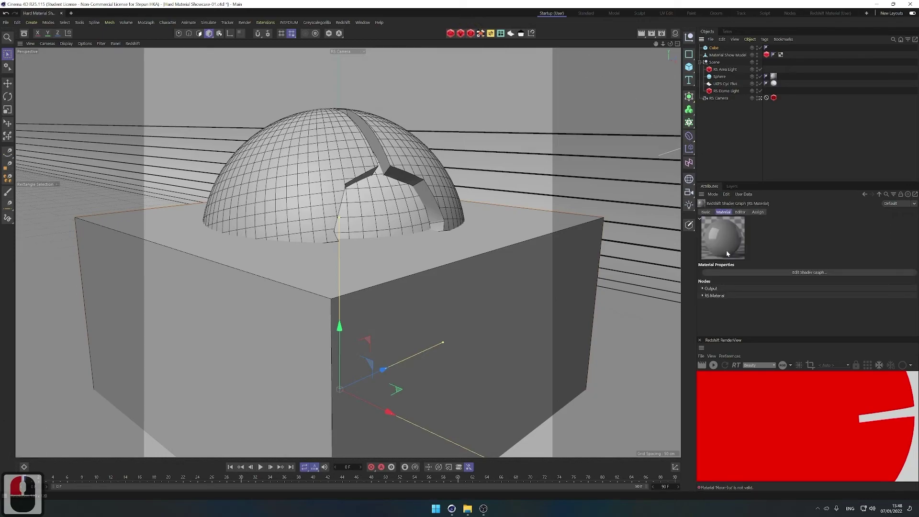
{"action": "left_click_drag", "start_coordinate": [725, 249], "coordinate": [721, 51]}
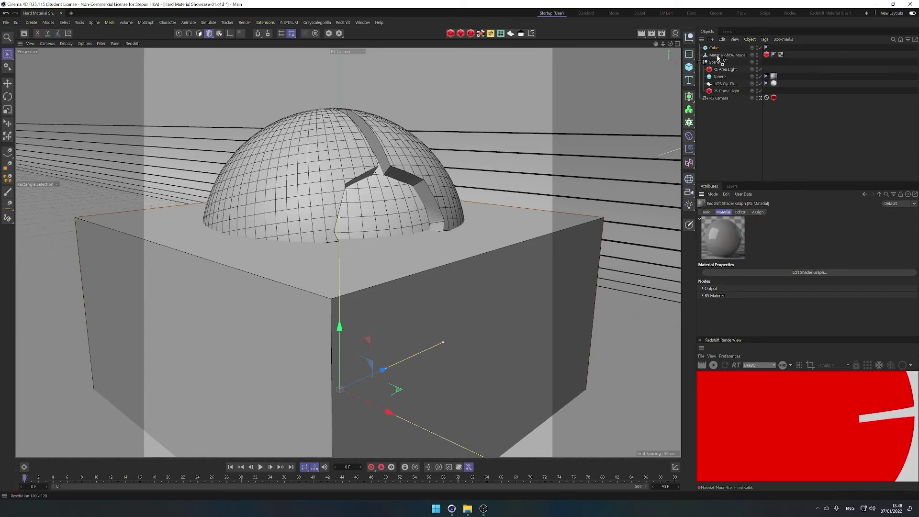
Delete the cube from the scene.
{"action": "left_click", "coordinate": [715, 48]}
{"action": "left_click", "coordinate": [715, 48]}
{"action": "key", "text": "Delete"}
{"action": "left_click", "coordinate": [723, 76]}
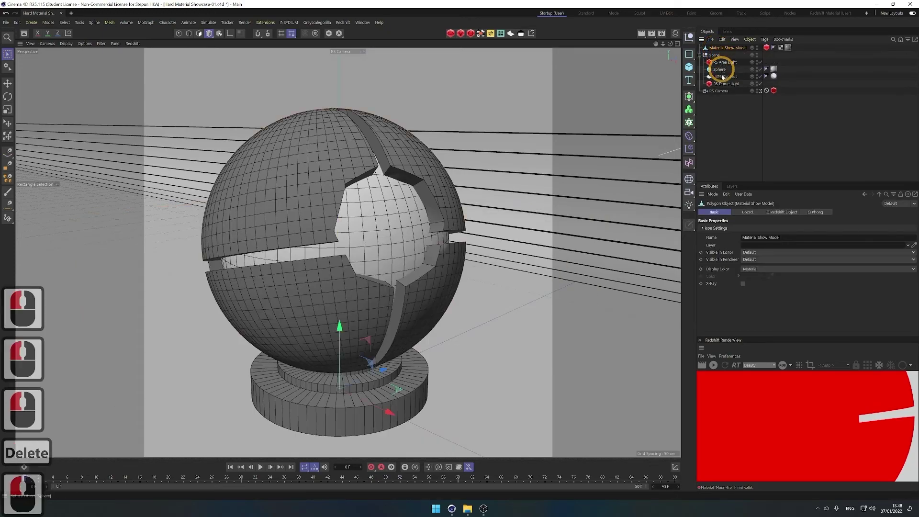
{"action": "left_click", "coordinate": [690, 69]}
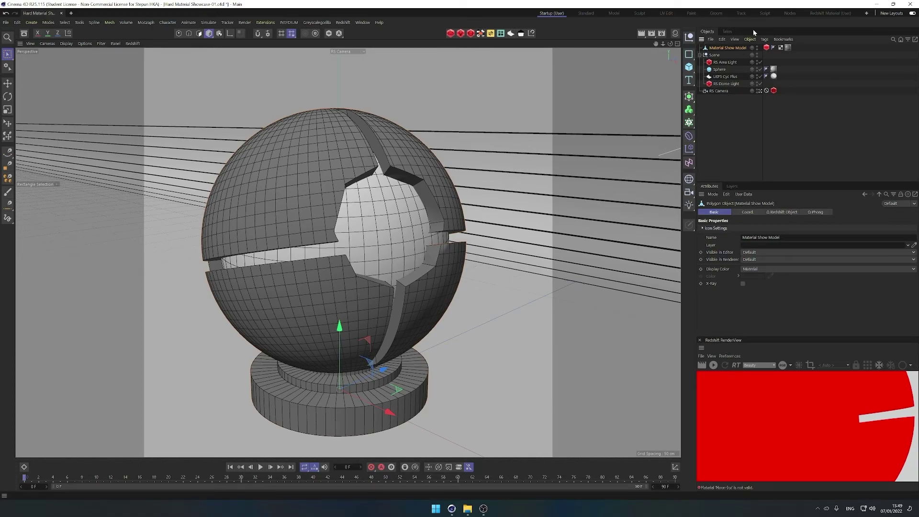
Open the Material Show Model's new material in a floating Redshift Shader Graph window.
{"action": "double_click", "coordinate": [789, 48]}
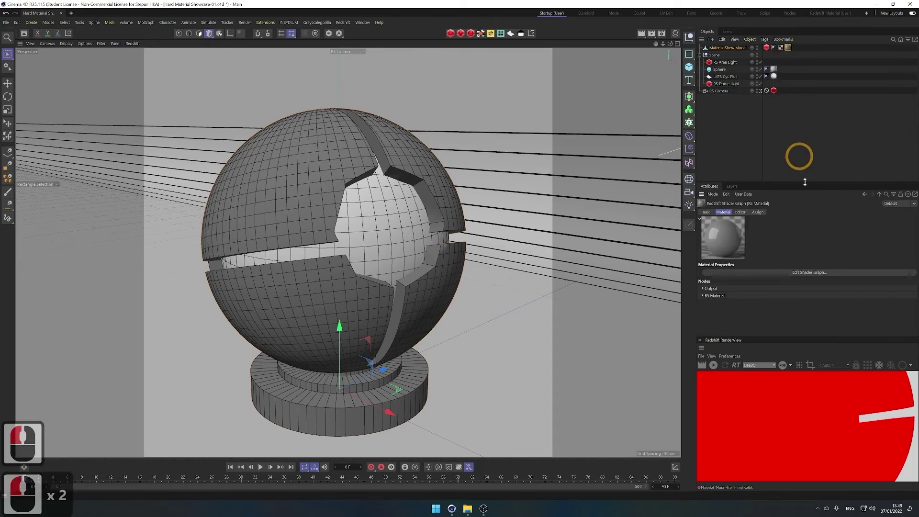
{"action": "left_click", "coordinate": [805, 273]}
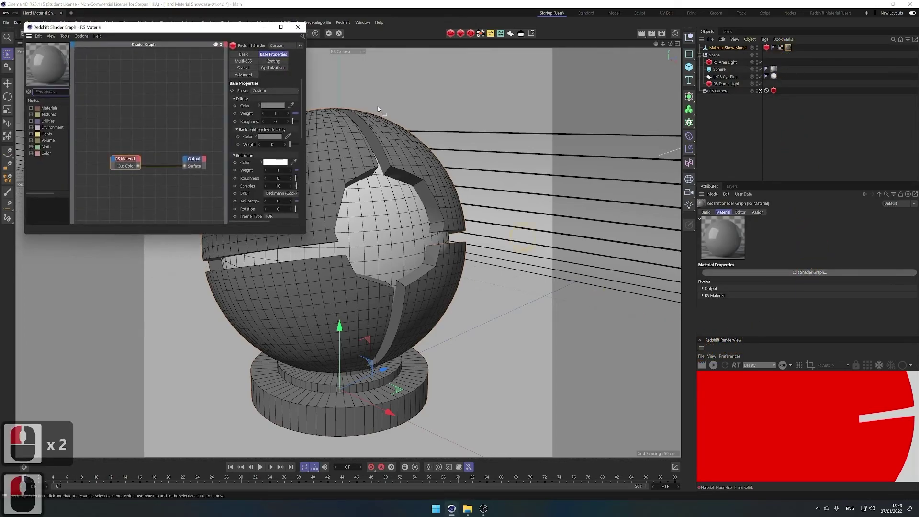
{"action": "left_click_drag", "start_coordinate": [160, 27], "coordinate": [554, 116]}
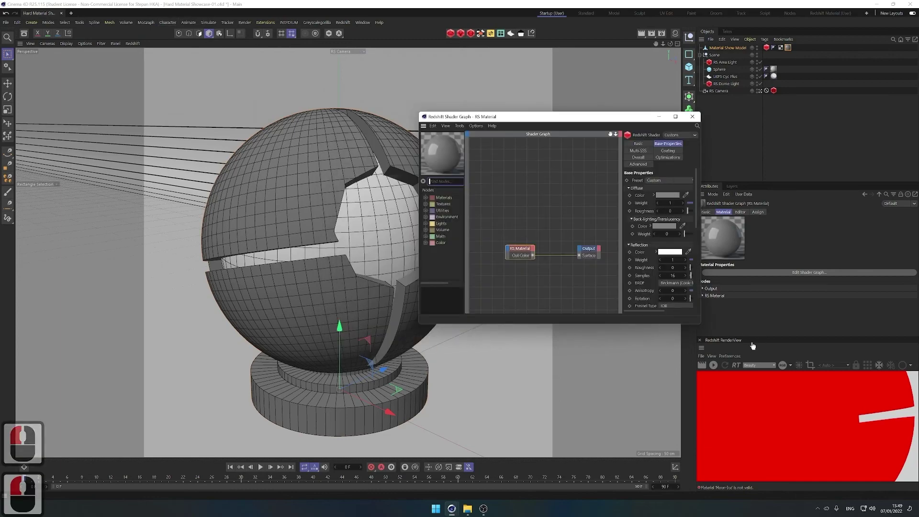
Switch to the Redshift Material layout with a widened render view and start the live render.
{"action": "left_click", "coordinate": [832, 14]}
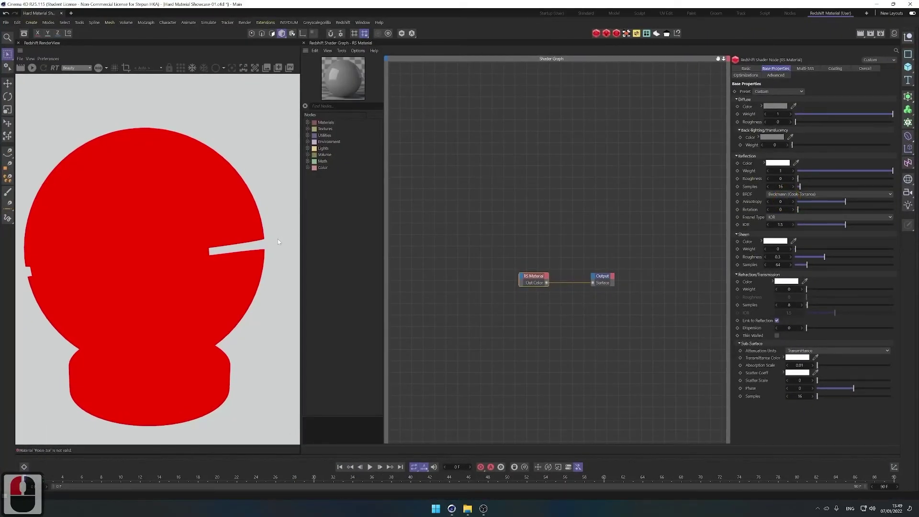
{"action": "left_click_drag", "start_coordinate": [300, 238], "coordinate": [406, 246]}
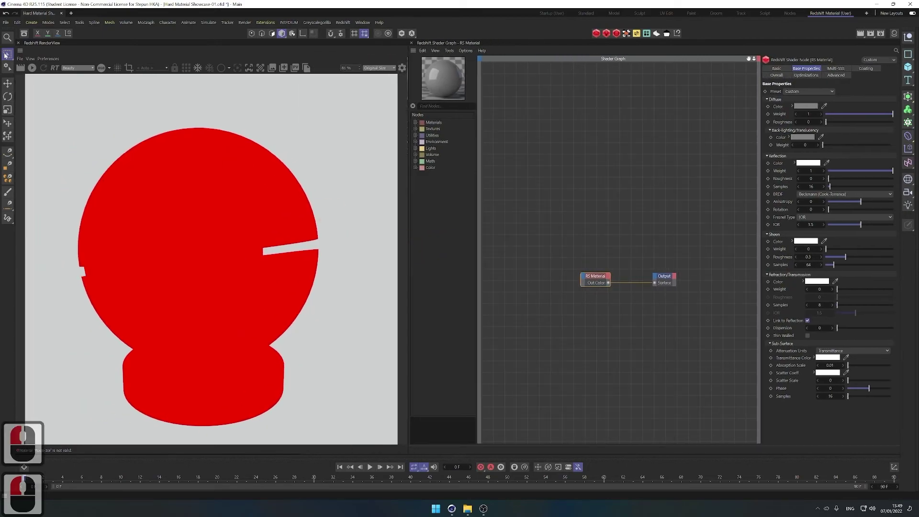
{"action": "left_click", "coordinate": [33, 68]}
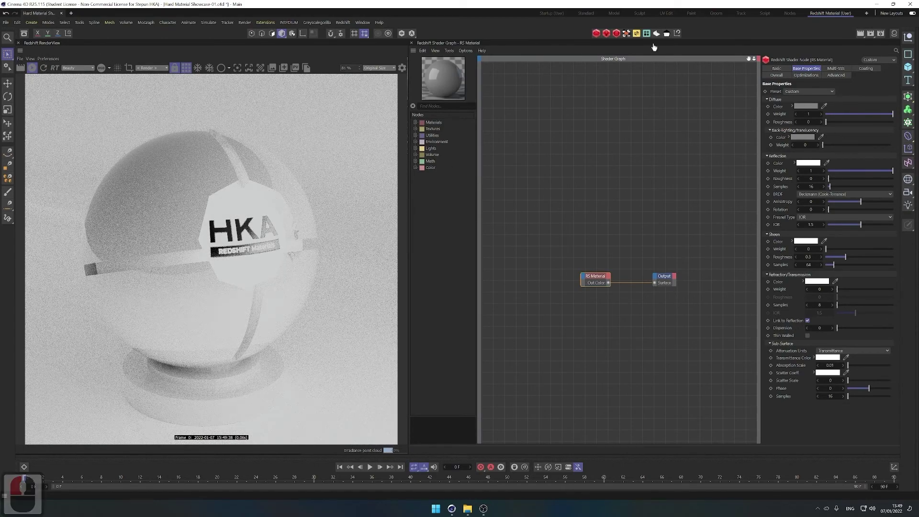
Move the Output node higher in the shader graph and delete the default RS Material node.
{"action": "left_click_drag", "start_coordinate": [602, 280], "coordinate": [579, 246]}
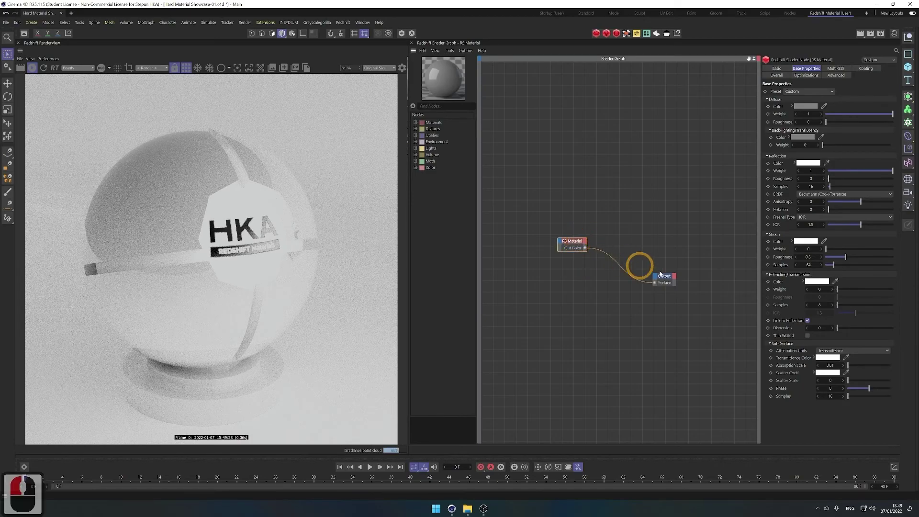
{"action": "left_click_drag", "start_coordinate": [661, 278], "coordinate": [668, 225]}
{"action": "left_click", "coordinate": [592, 196]}
{"action": "left_click_drag", "start_coordinate": [572, 242], "coordinate": [557, 210]}
{"action": "key", "text": "Delete"}
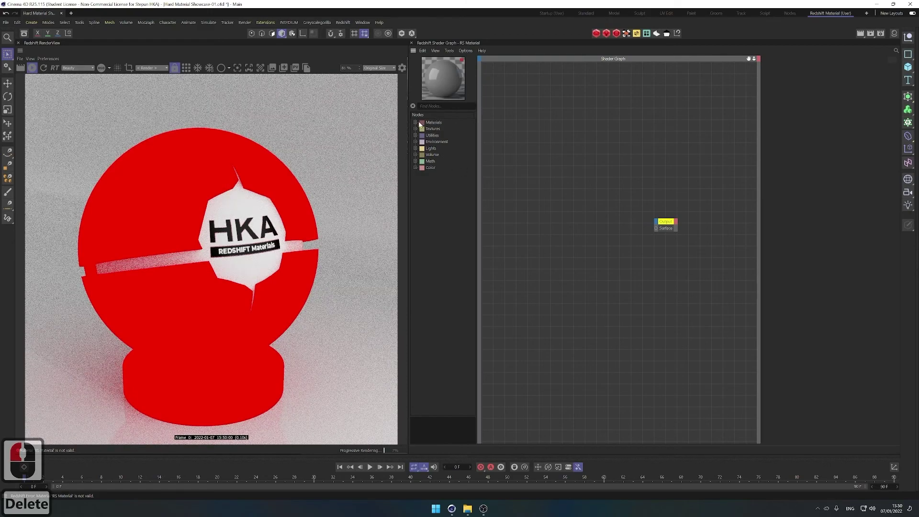
Add Material, Material Blender, Maxon Noise and Ramp nodes to the shader graph.
{"action": "left_click", "coordinate": [419, 123]}
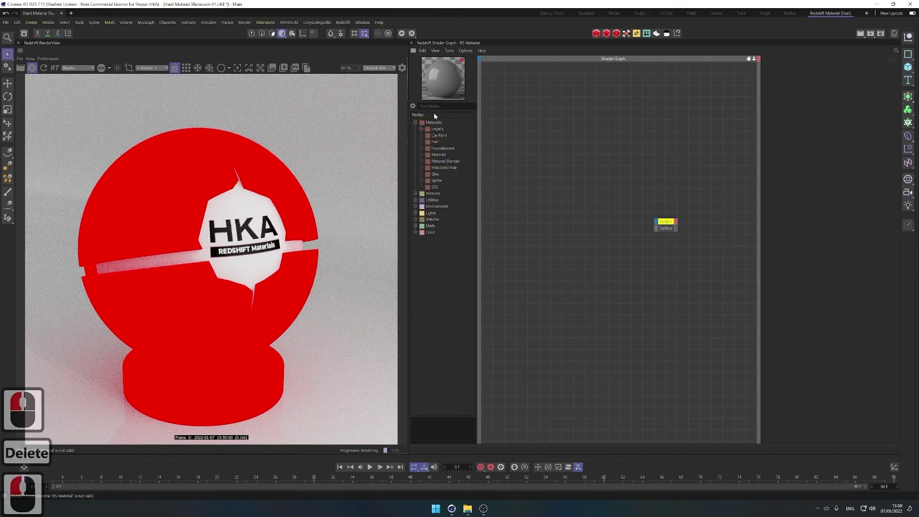
{"action": "left_click", "coordinate": [416, 193]}
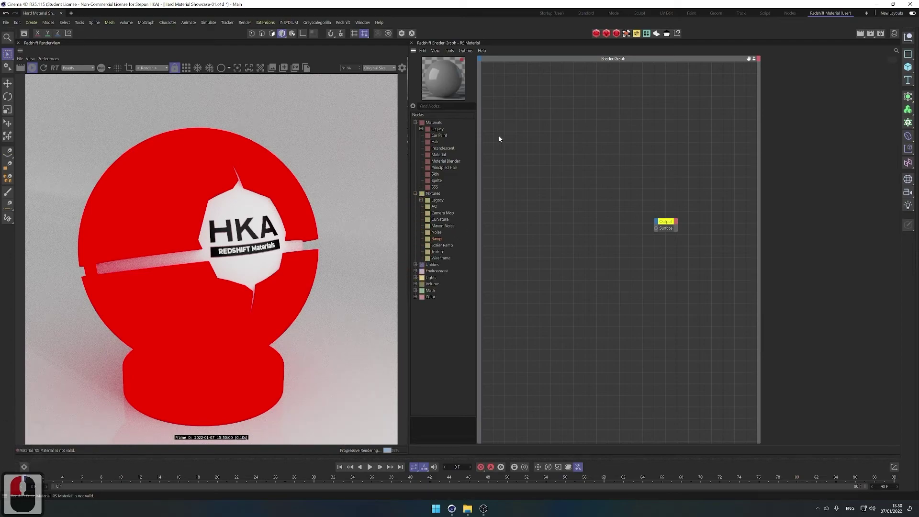
{"action": "left_click_drag", "start_coordinate": [438, 158], "coordinate": [519, 177]}
{"action": "left_click_drag", "start_coordinate": [450, 161], "coordinate": [605, 164]}
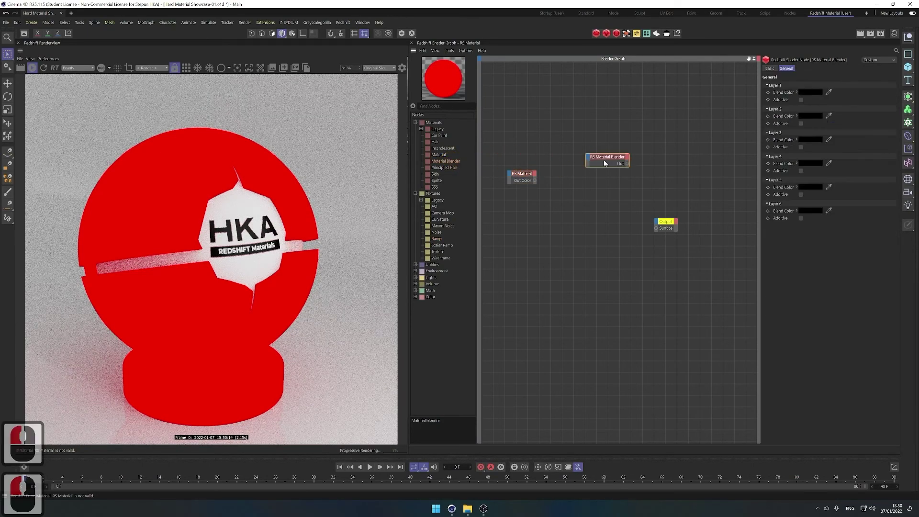
{"action": "left_click", "coordinate": [449, 228]}
{"action": "left_click_drag", "start_coordinate": [449, 228], "coordinate": [538, 230]}
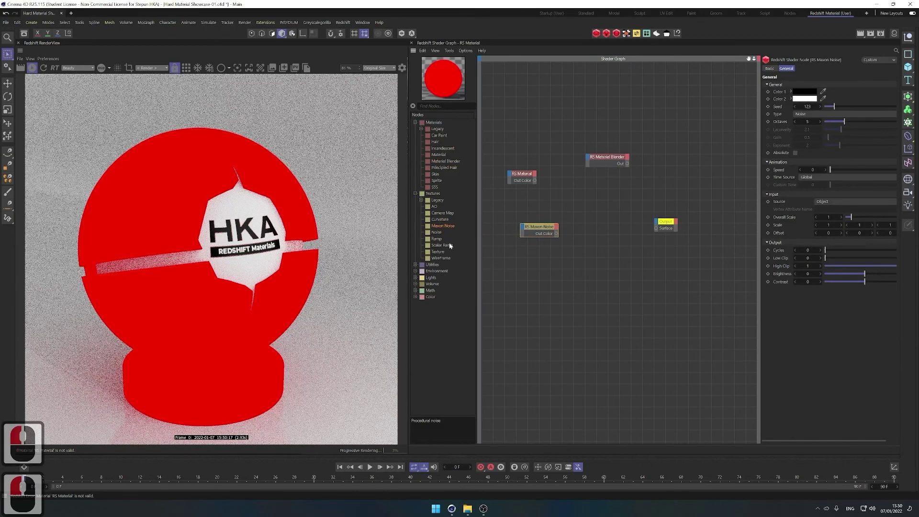
{"action": "left_click_drag", "start_coordinate": [436, 238], "coordinate": [554, 272]}
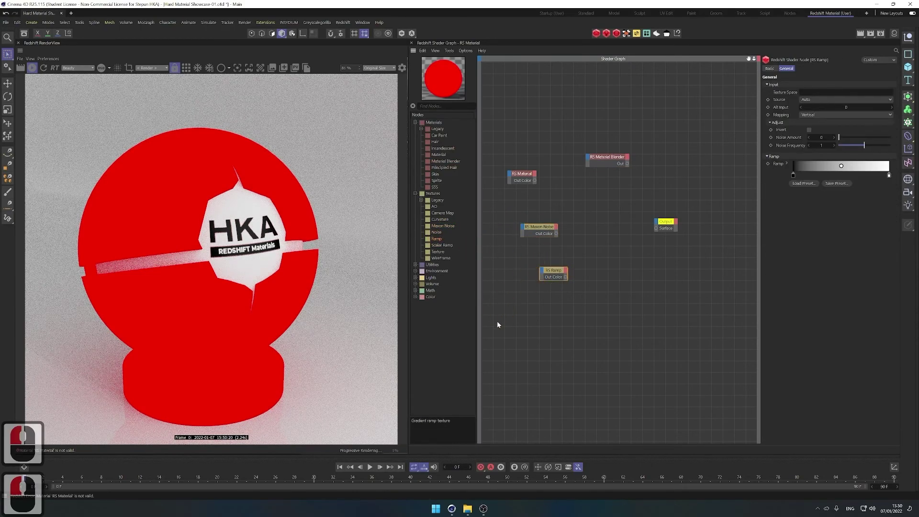
Rearrange the Material and Material Blender nodes and connect the RS Material's Out Color to the Output's Surface.
{"action": "left_click_drag", "start_coordinate": [610, 160], "coordinate": [590, 134]}
{"action": "left_click_drag", "start_coordinate": [525, 178], "coordinate": [656, 230]}
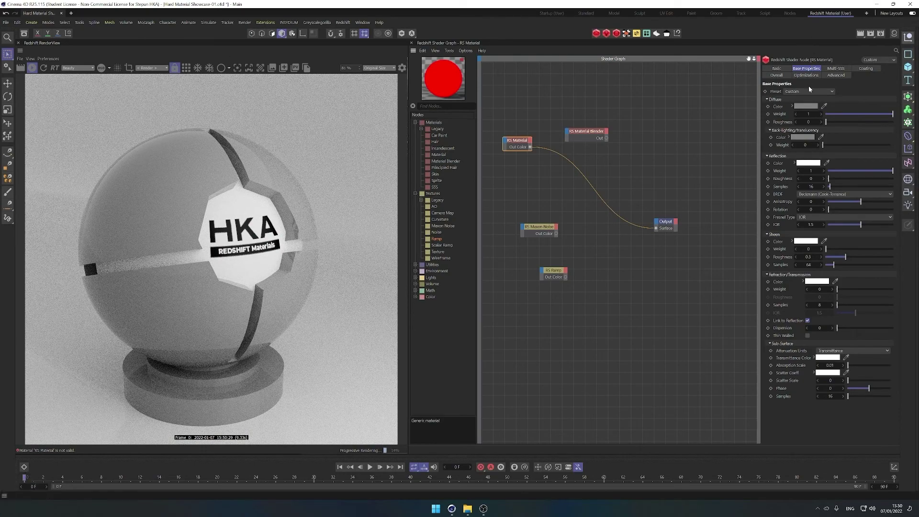
{"action": "left_click", "coordinate": [805, 92]}
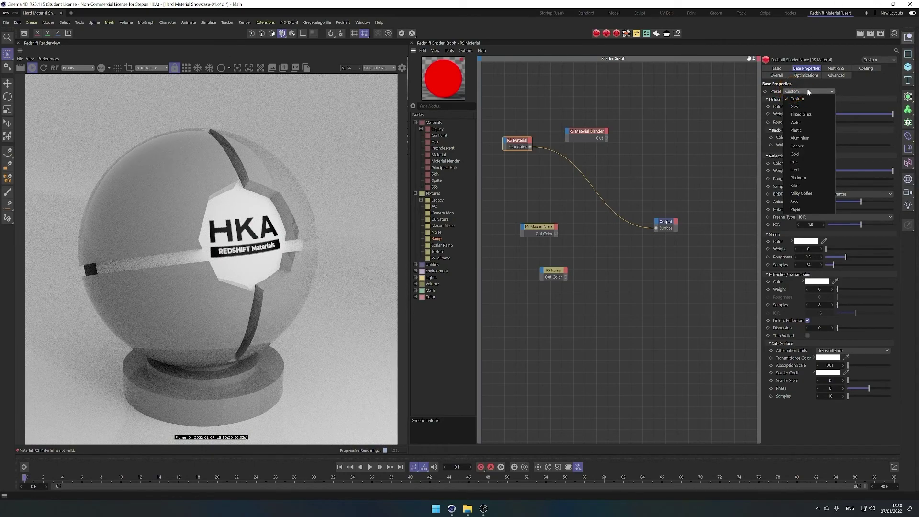
{"action": "left_click", "coordinate": [775, 88]}
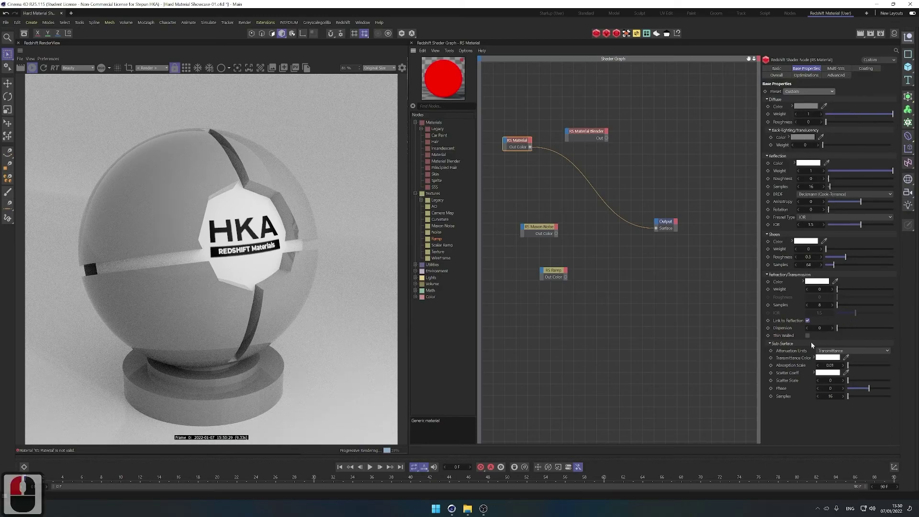
{"action": "left_click_drag", "start_coordinate": [515, 150], "coordinate": [549, 175]}
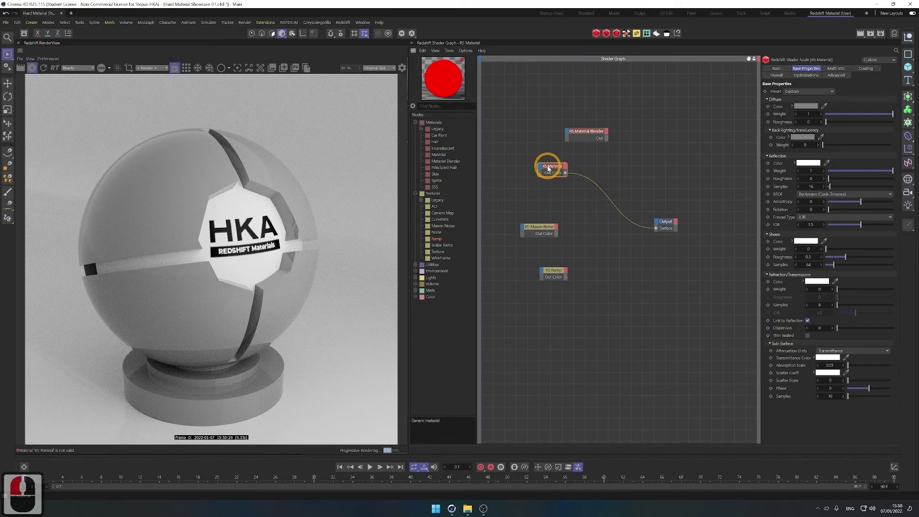
Apply the Plastic preset to the RS Material node.
{"action": "left_click", "coordinate": [546, 230]}
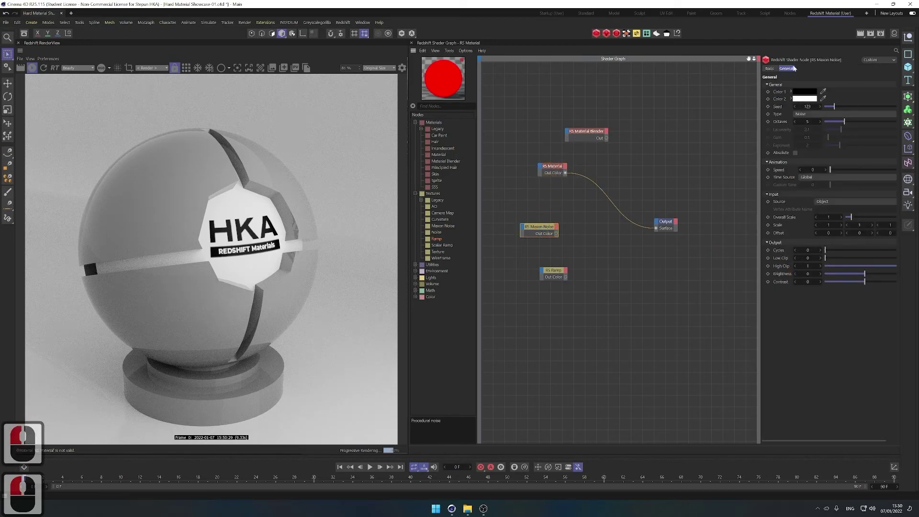
{"action": "left_click", "coordinate": [556, 165]}
{"action": "left_click_drag", "start_coordinate": [556, 165], "coordinate": [542, 162]}
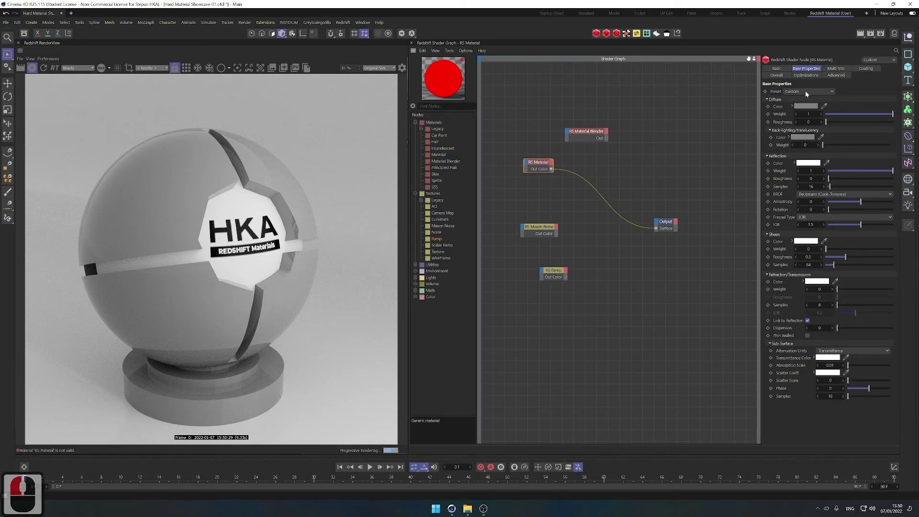
{"action": "left_click", "coordinate": [812, 93]}
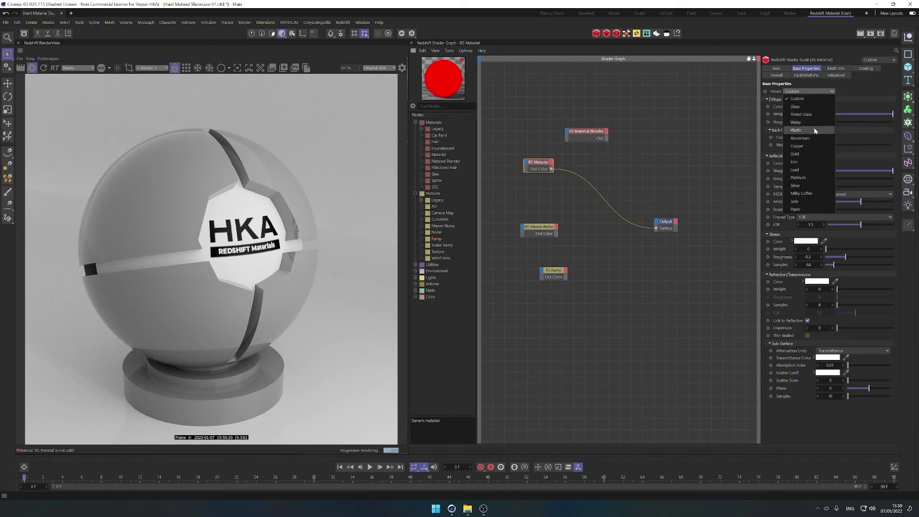
{"action": "left_click", "coordinate": [814, 129]}
Set the RS Material's diffuse colour to dark grey (RGB 53, 53, 53), with reflection weight 0.161 and roughness 0.653.
{"action": "left_click", "coordinate": [807, 105]}
{"action": "left_click_drag", "start_coordinate": [735, 168], "coordinate": [735, 184]}
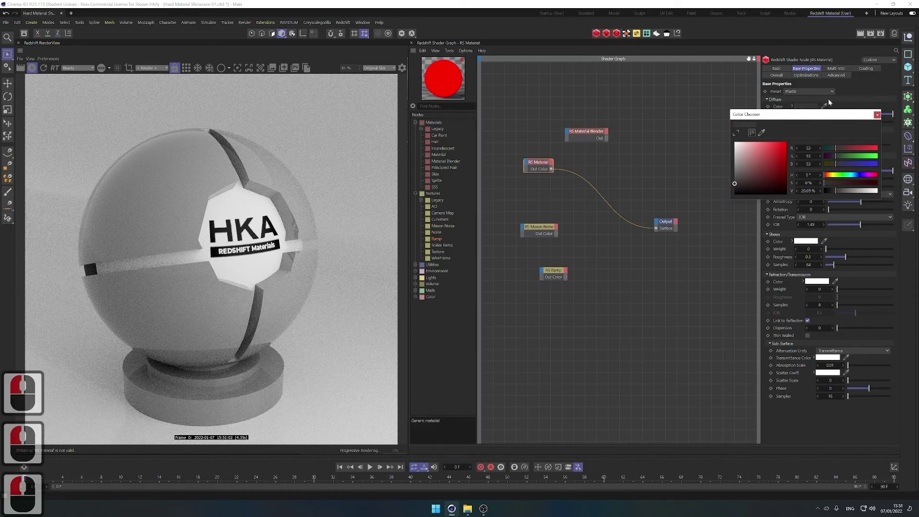
{"action": "mouse_move", "coordinate": [842, 178]}
{"action": "left_mouse_down"}
{"action": "mouse_move", "coordinate": [872, 174]}
{"action": "mouse_move", "coordinate": [840, 172]}
{"action": "left_mouse_up"}
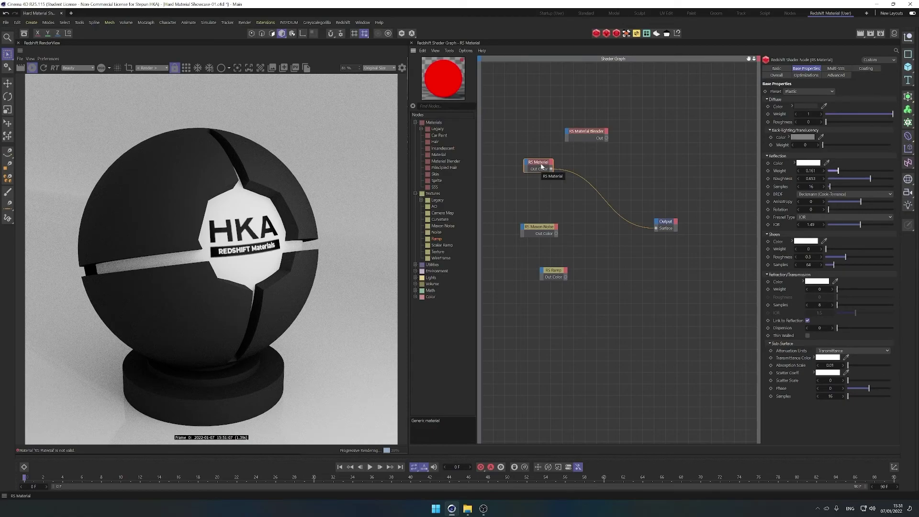
Duplicate the dark plastic RS Material node and place the copy directly beneath the original.
{"action": "left_click_drag", "start_coordinate": [542, 166], "coordinate": [526, 183]}
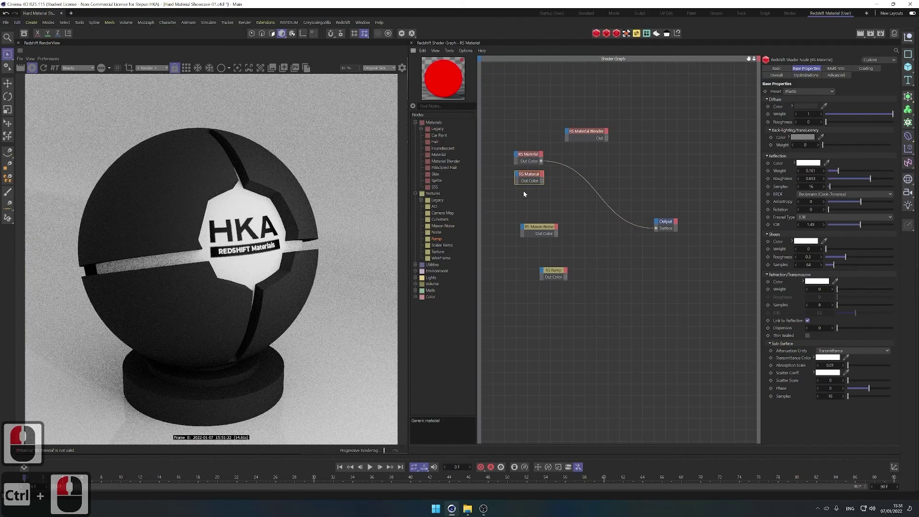
Apply the Copper preset to the duplicated RS Material, connect its Out Color to the Output's Surface, and reposition the Output node.
{"action": "left_click_drag", "start_coordinate": [535, 176], "coordinate": [536, 180], "text": "ctrl"}
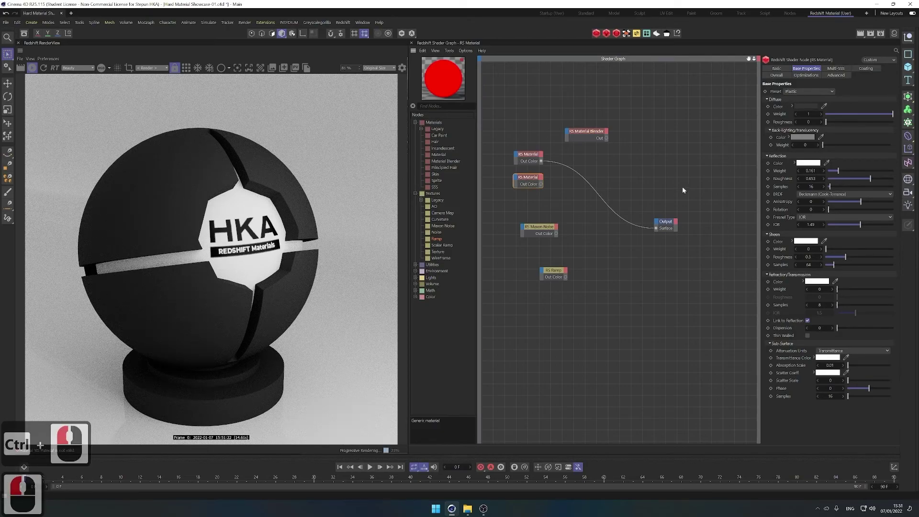
{"action": "left_click", "coordinate": [804, 92]}
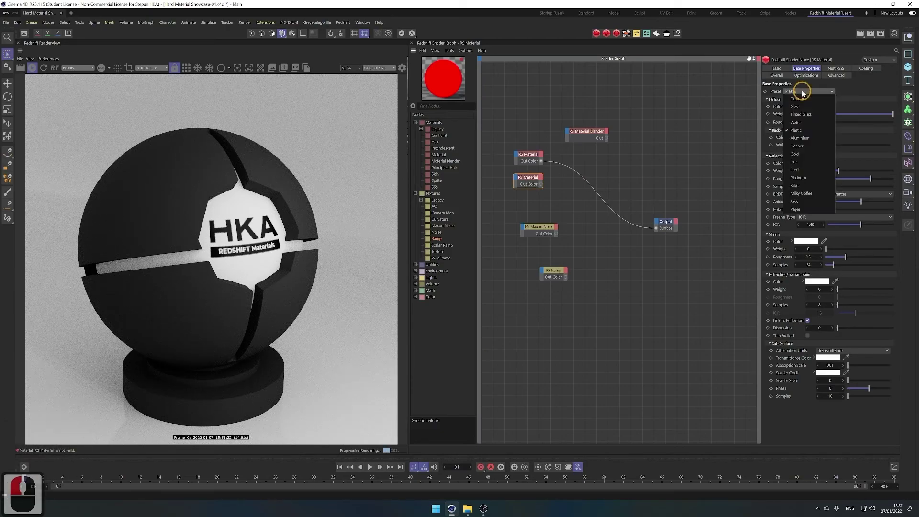
{"action": "left_click", "coordinate": [797, 147]}
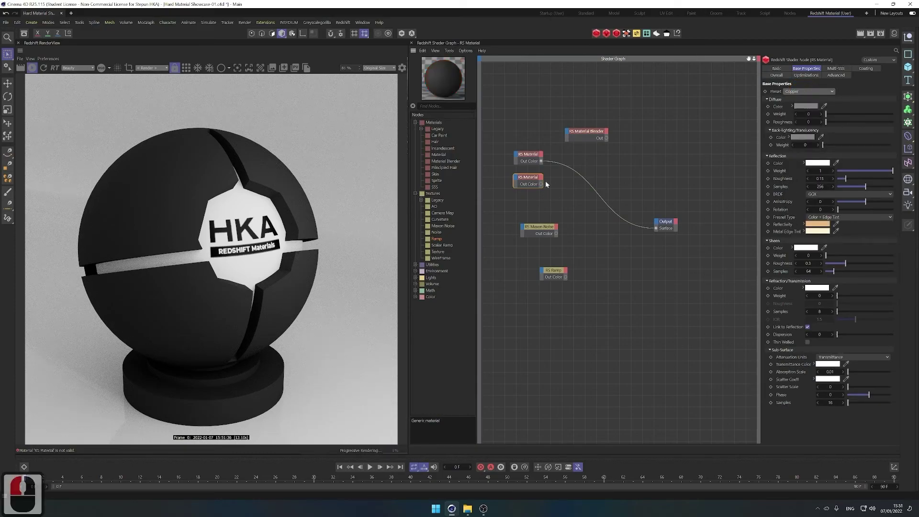
{"action": "left_click_drag", "start_coordinate": [541, 184], "coordinate": [655, 229]}
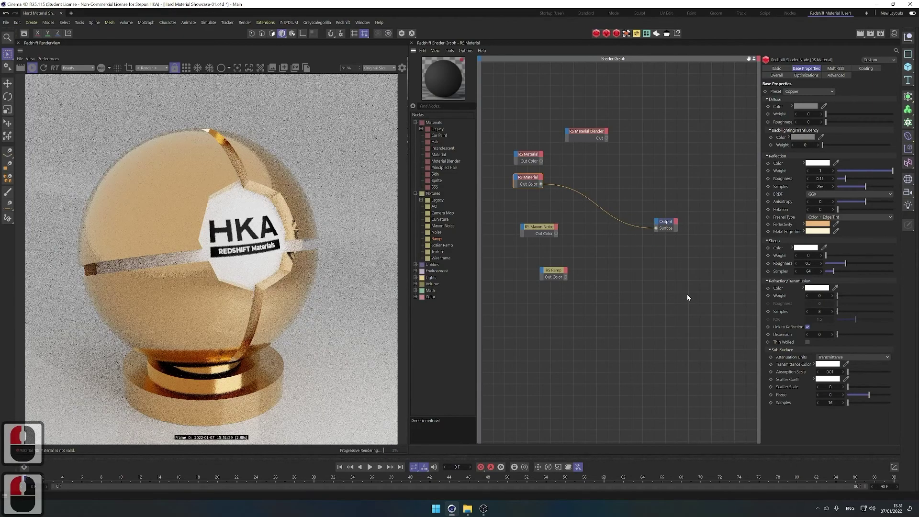
{"action": "left_click_drag", "start_coordinate": [669, 221], "coordinate": [694, 173]}
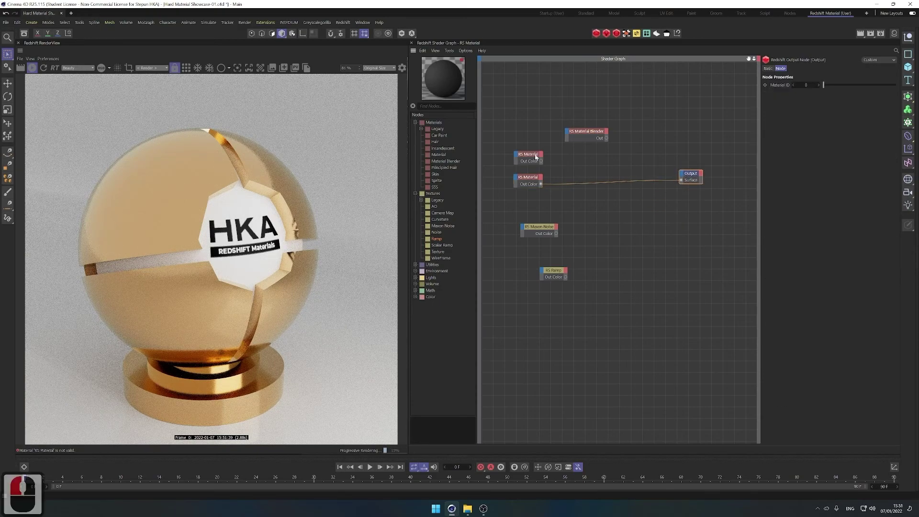
Reconnect the dark plastic RS Material to the Output's Surface and space out the copper material and Material Blender nodes.
{"action": "left_click", "coordinate": [528, 158]}
{"action": "left_click_drag", "start_coordinate": [540, 161], "coordinate": [682, 183]}
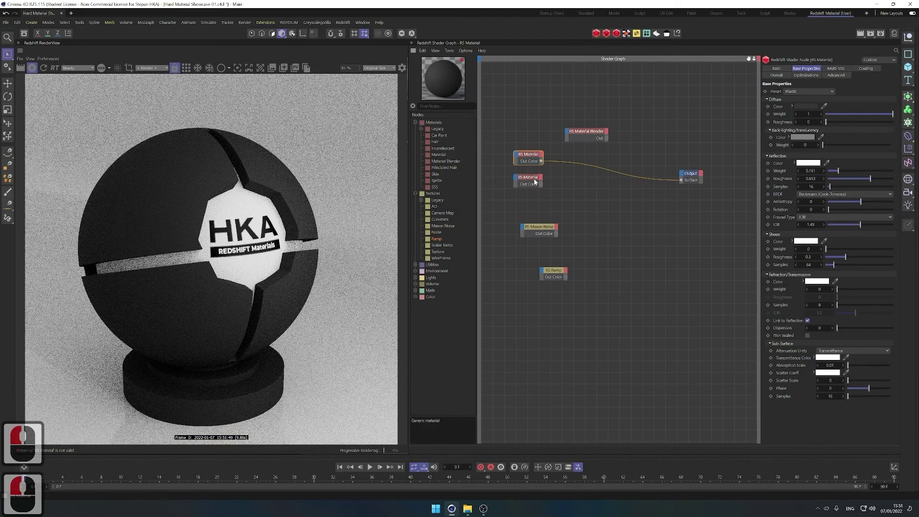
{"action": "left_click", "coordinate": [535, 187]}
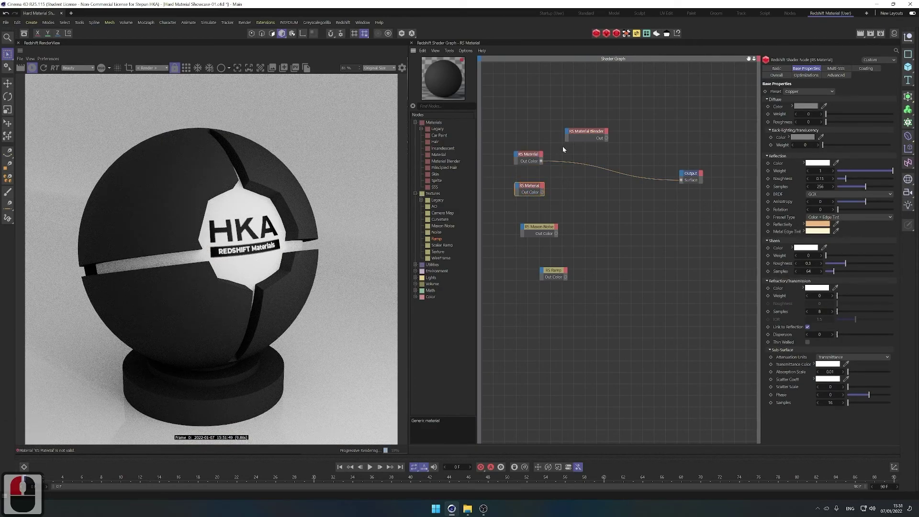
{"action": "left_click_drag", "start_coordinate": [596, 134], "coordinate": [624, 148]}
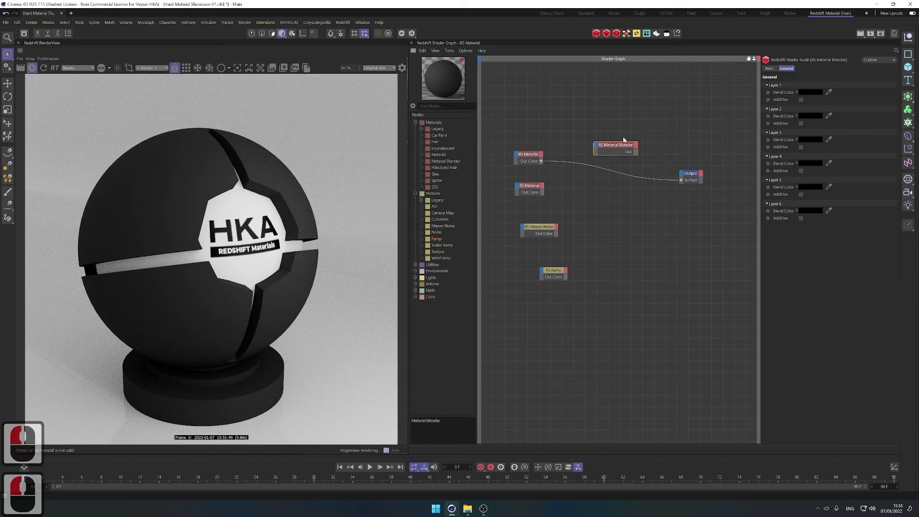
Connect the dark plastic material to the Material Blender's Base Color and the blender's Out to the Output's Surface.
{"action": "left_click", "coordinate": [549, 164]}
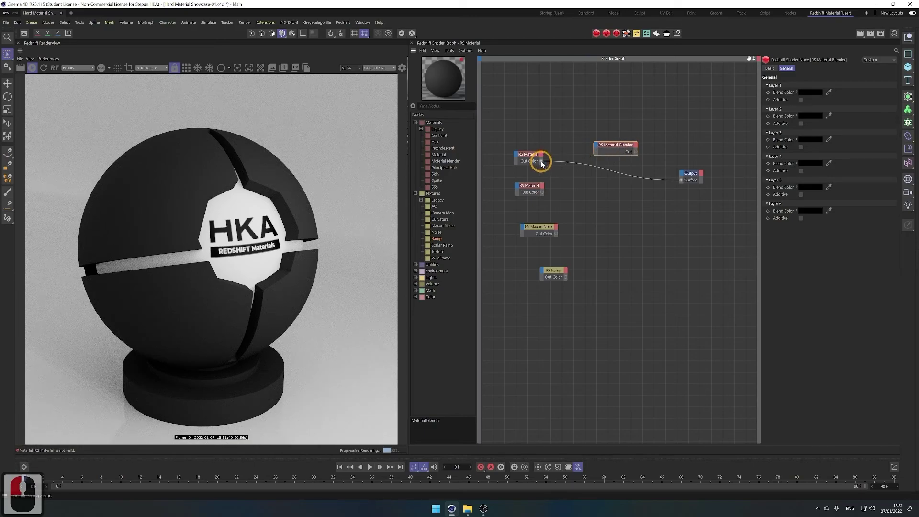
{"action": "left_click", "coordinate": [588, 167]}
{"action": "left_click", "coordinate": [544, 160]}
{"action": "left_click_drag", "start_coordinate": [547, 162], "coordinate": [598, 147]}
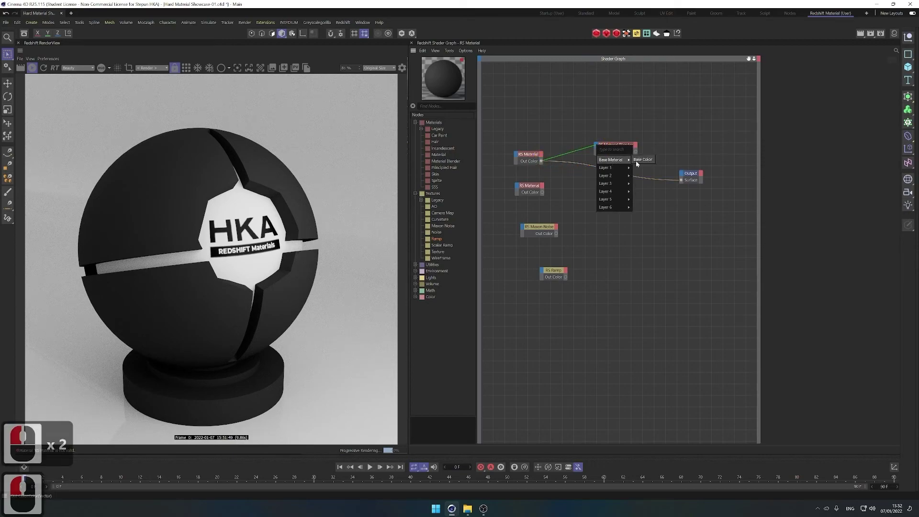
{"action": "left_click", "coordinate": [637, 164]}
{"action": "left_click_drag", "start_coordinate": [635, 152], "coordinate": [682, 180]}
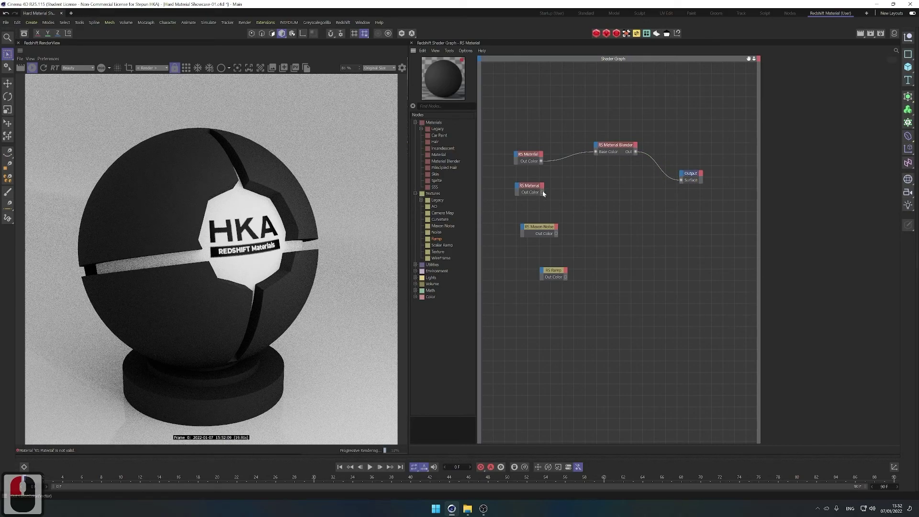
Connect the copper RS Material's Out Color to the Material Blender's Layer Color 1.
{"action": "left_click_drag", "start_coordinate": [543, 192], "coordinate": [596, 146]}
{"action": "mouse_move", "coordinate": [607, 168]}
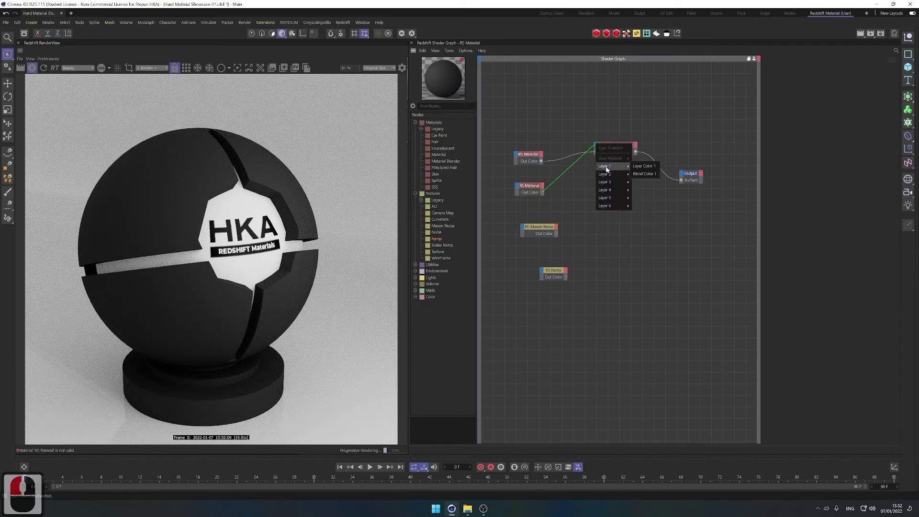
{"action": "left_click", "coordinate": [645, 168]}
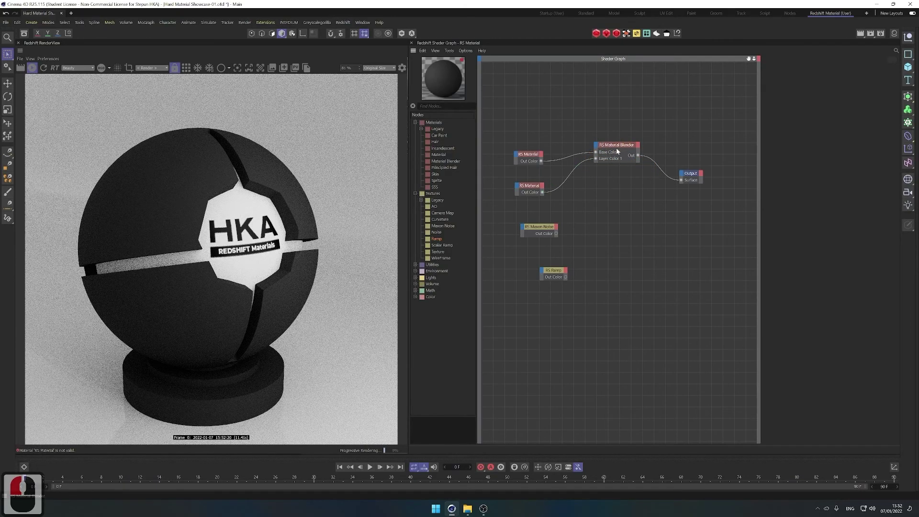
{"action": "left_click", "coordinate": [618, 151]}
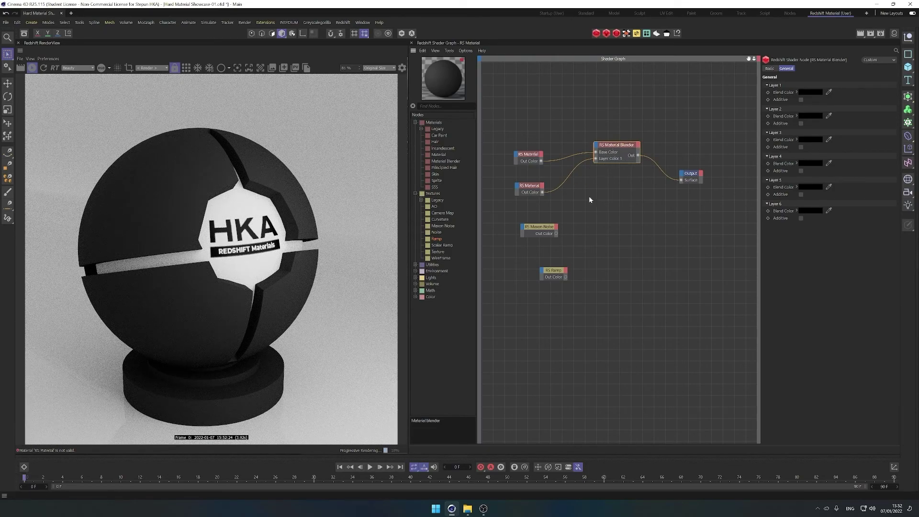
Connect the Maxon Noise's Out Color to the Material Blender's Blend Color 1 and raise the noise contrast to 0.978.
{"action": "left_click_drag", "start_coordinate": [540, 230], "coordinate": [597, 147]}
{"action": "mouse_move", "coordinate": [607, 170]}
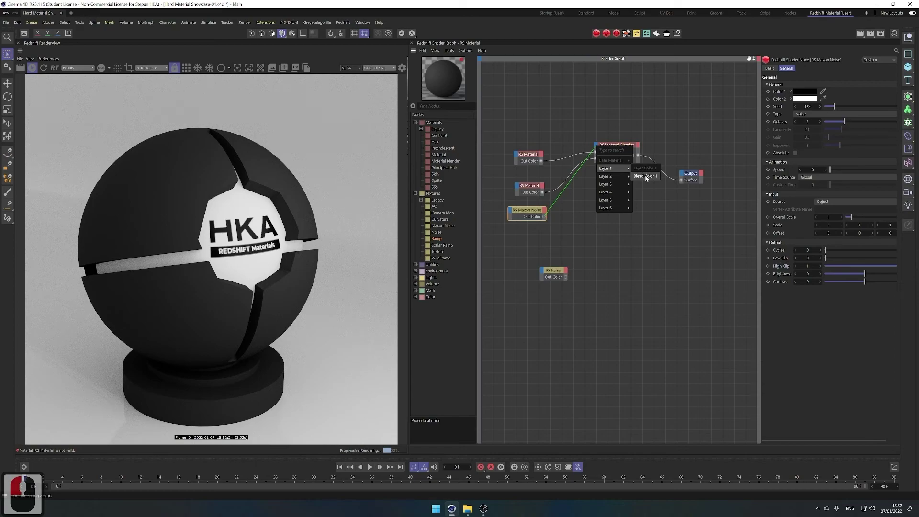
{"action": "left_click", "coordinate": [646, 178]}
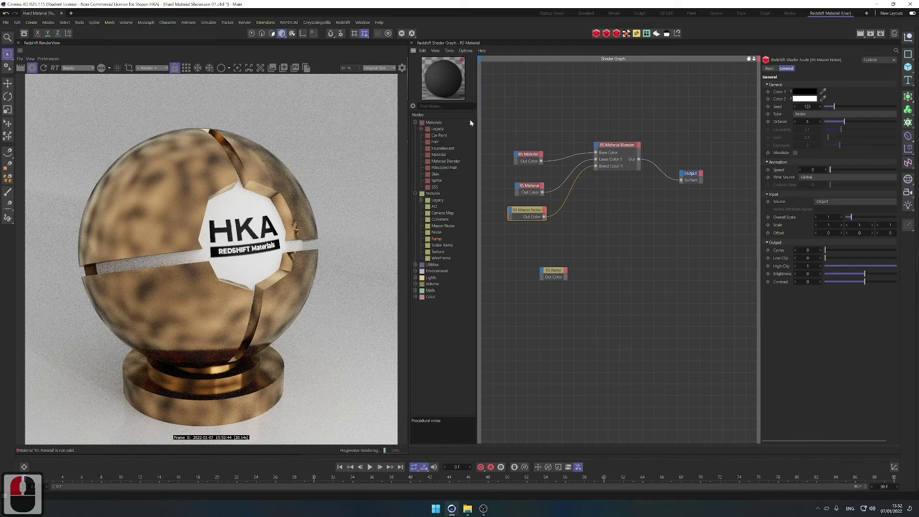
{"action": "left_click_drag", "start_coordinate": [864, 281], "coordinate": [905, 287]}
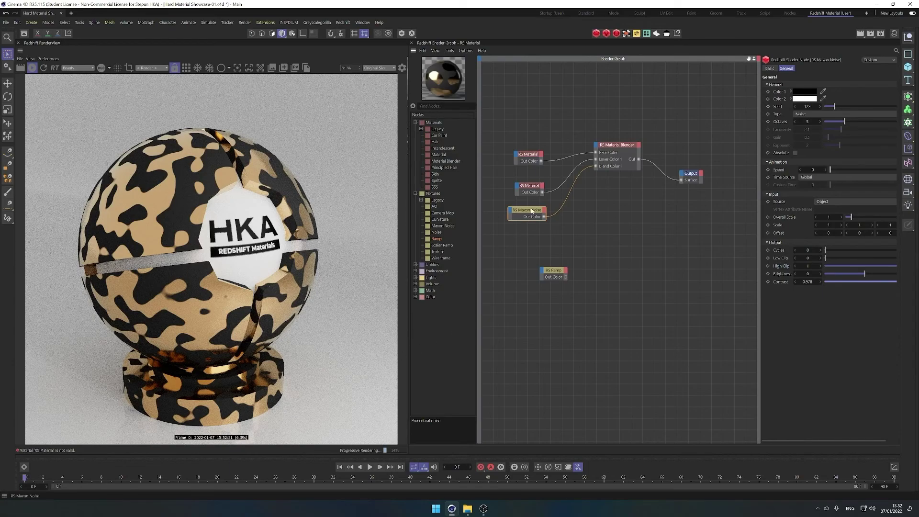
Place the RS Ramp node beside the Maxon Noise node and set the noise contrast to 0.
{"action": "left_click_drag", "start_coordinate": [533, 210], "coordinate": [522, 223]}
{"action": "left_click_drag", "start_coordinate": [552, 273], "coordinate": [570, 223]}
{"action": "left_click", "coordinate": [523, 221]}
{"action": "left_click_drag", "start_coordinate": [881, 282], "coordinate": [866, 285]}
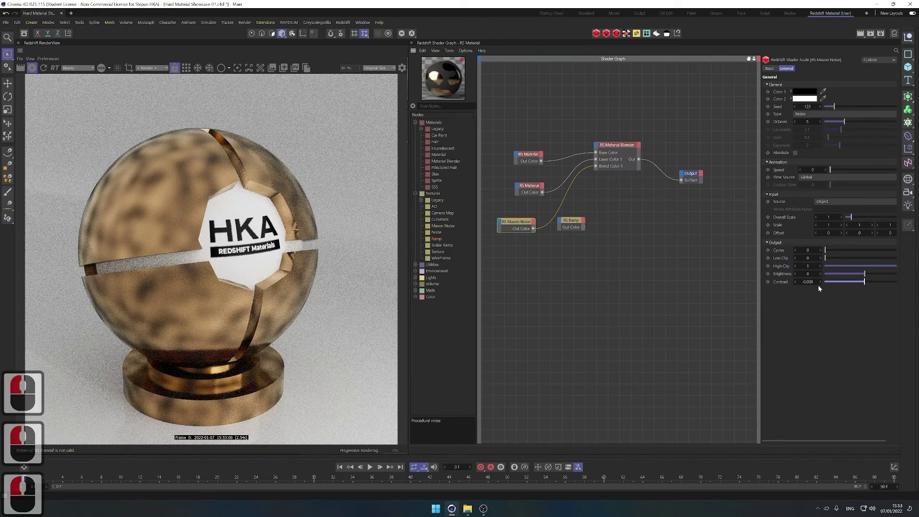
{"action": "double_click", "coordinate": [809, 282]}
{"action": "type", "text": "0"}
{"action": "key", "text": "Return"}
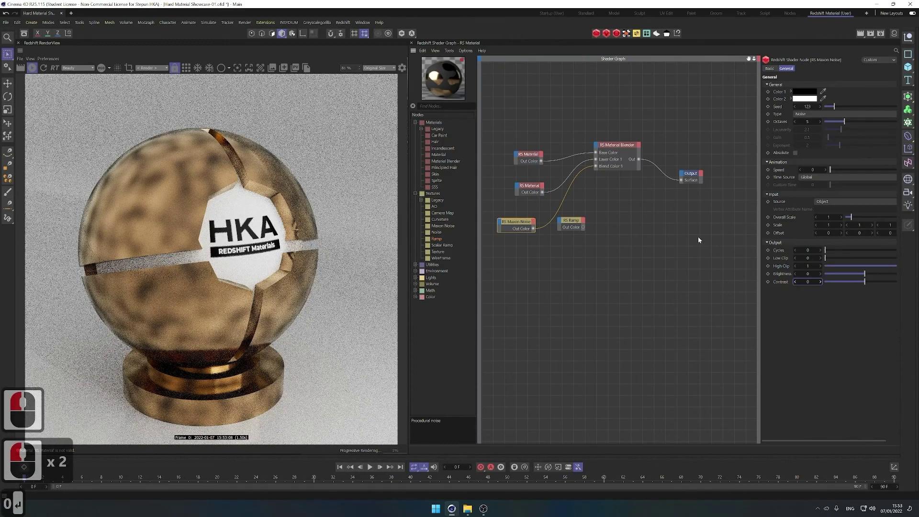
Insert the RS Ramp between the Maxon Noise's Out Color and the Material Blender's Blend Color 1.
{"action": "left_click_drag", "start_coordinate": [533, 229], "coordinate": [597, 168]}
{"action": "left_click", "coordinate": [592, 224]}
{"action": "left_click_drag", "start_coordinate": [583, 224], "coordinate": [574, 225]}
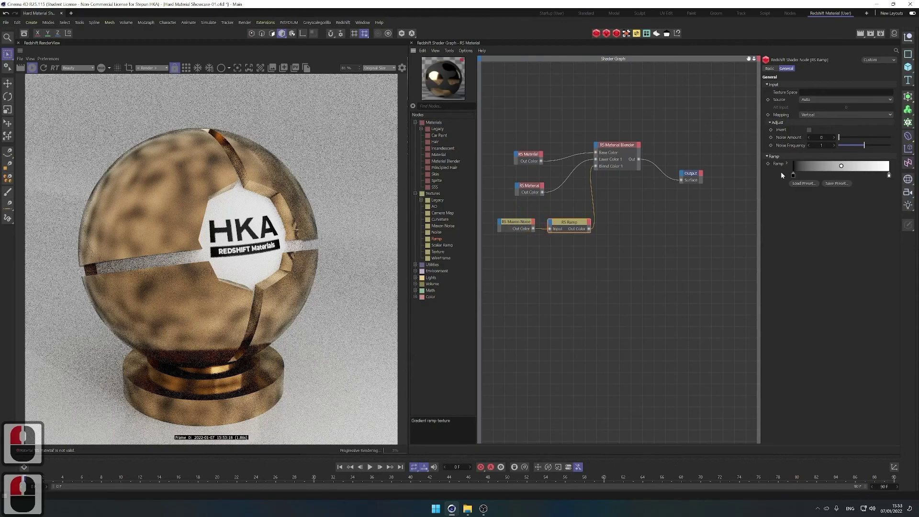
Bring the ramp's black and white knots together near the middle of the gradient for a hard transition.
{"action": "left_click_drag", "start_coordinate": [794, 176], "coordinate": [850, 179]}
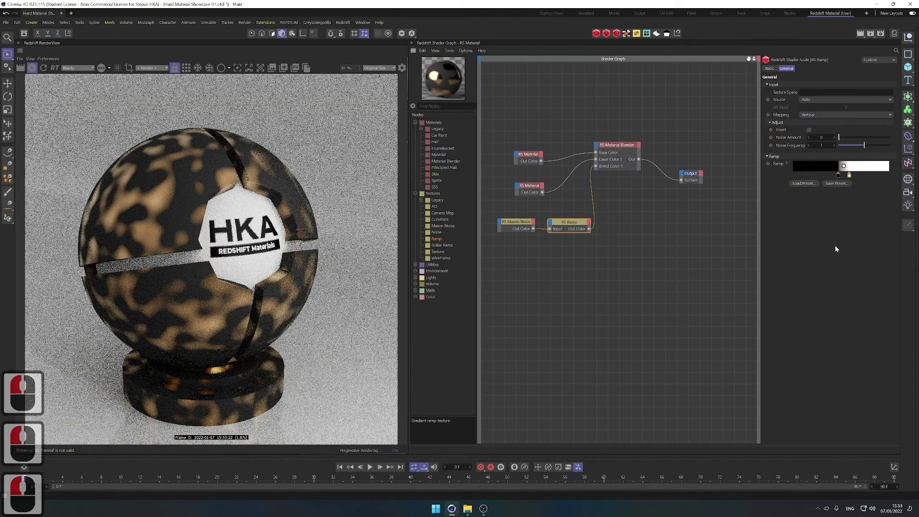
{"action": "left_click", "coordinate": [849, 175]}
{"action": "left_click_drag", "start_coordinate": [850, 177], "coordinate": [841, 177]}
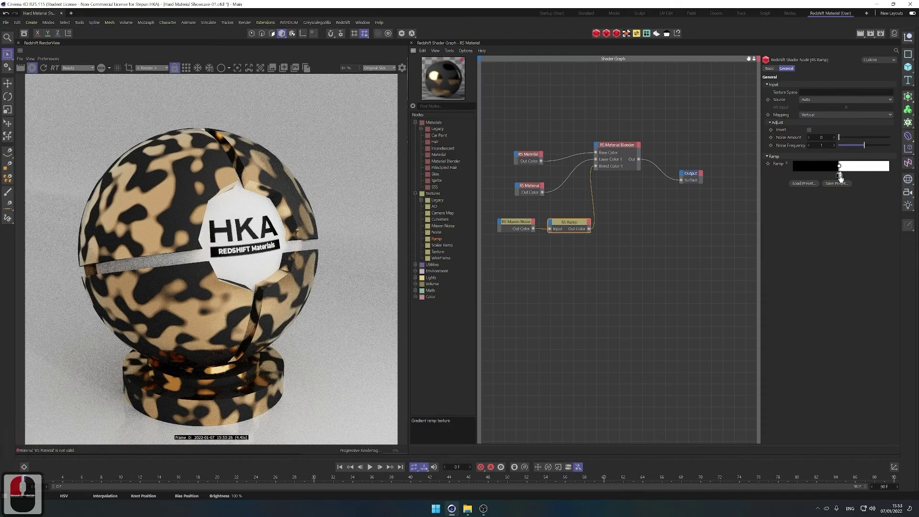
{"action": "left_click", "coordinate": [840, 178]}
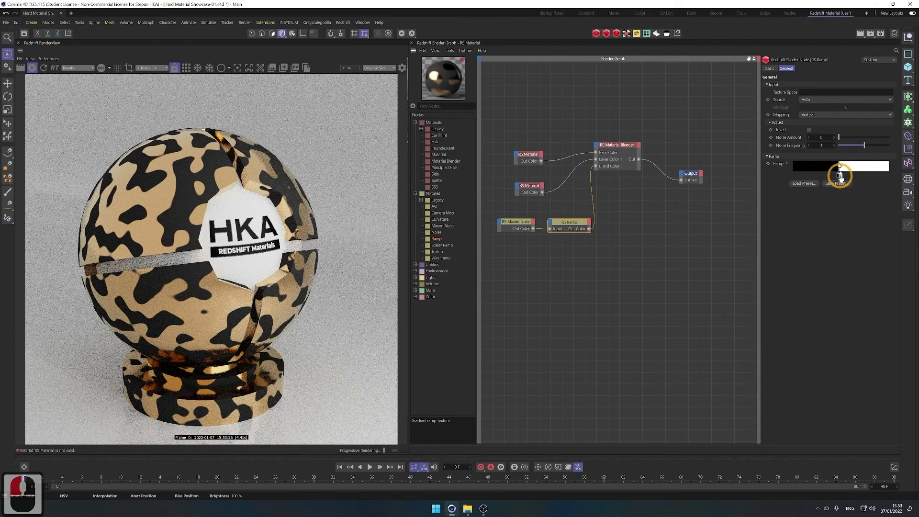
{"action": "left_click", "coordinate": [841, 178]}
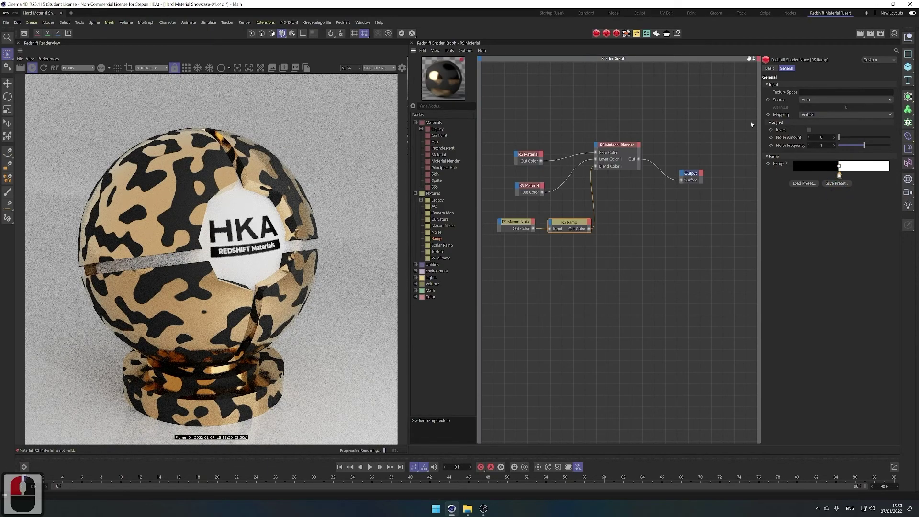
{"action": "left_click", "coordinate": [839, 176]}
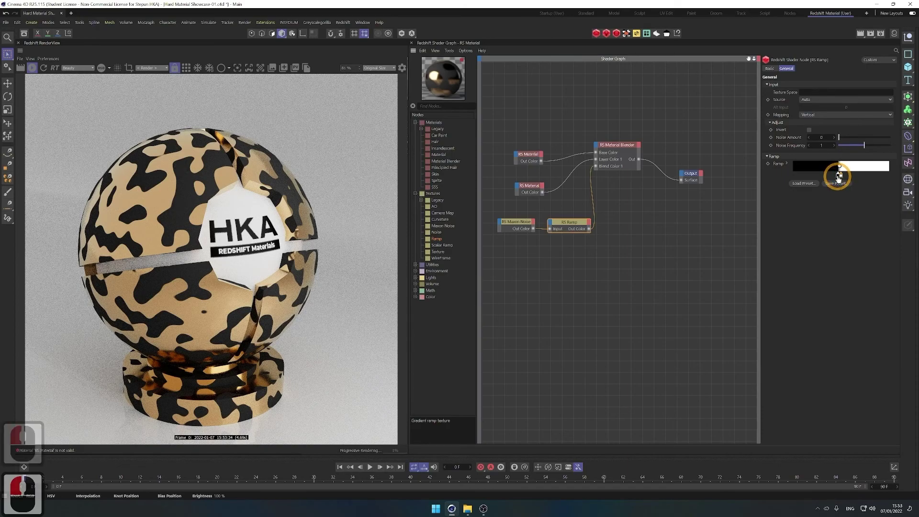
Copy the ramp's black knot to the other side of the white knot and sharpen the edges of the narrow white band.
{"action": "left_click_drag", "start_coordinate": [842, 174], "coordinate": [851, 175], "text": "ctrl"}
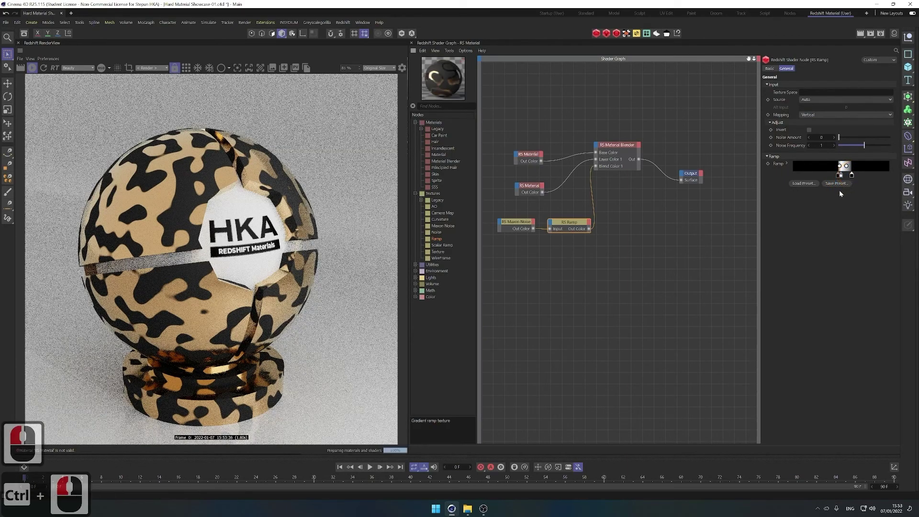
{"action": "left_click", "coordinate": [852, 168], "text": "ctrl"}
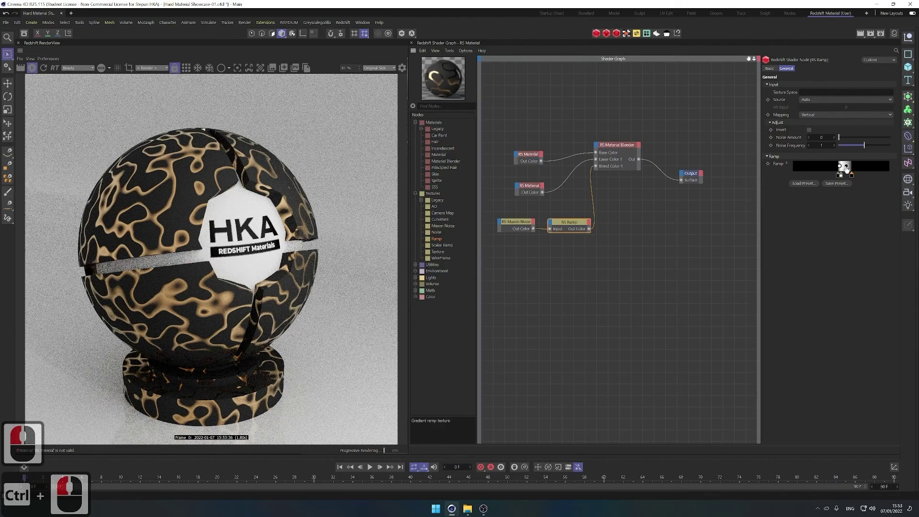
{"action": "left_click", "coordinate": [871, 232]}
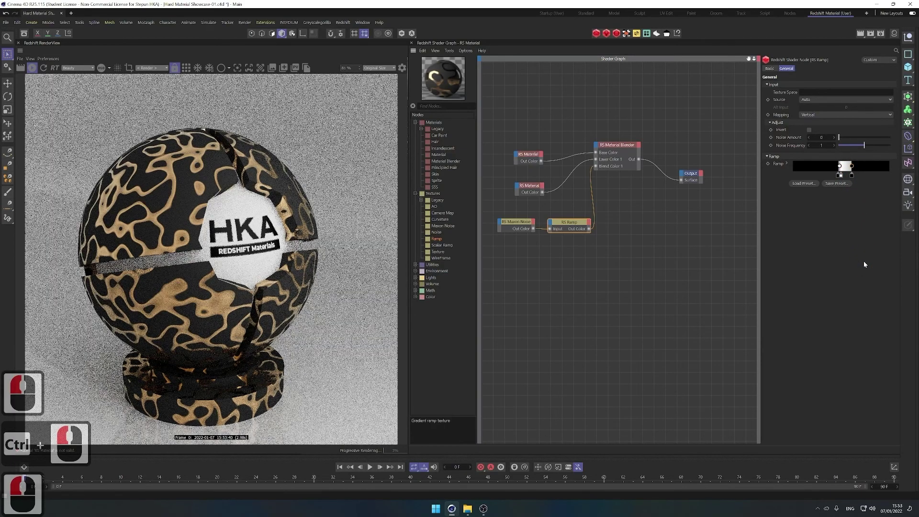
Fine-tune the knot and bias positions around the ramp's narrow white band.
{"action": "left_click_drag", "start_coordinate": [844, 177], "coordinate": [843, 182]}
{"action": "left_click", "coordinate": [841, 187]}
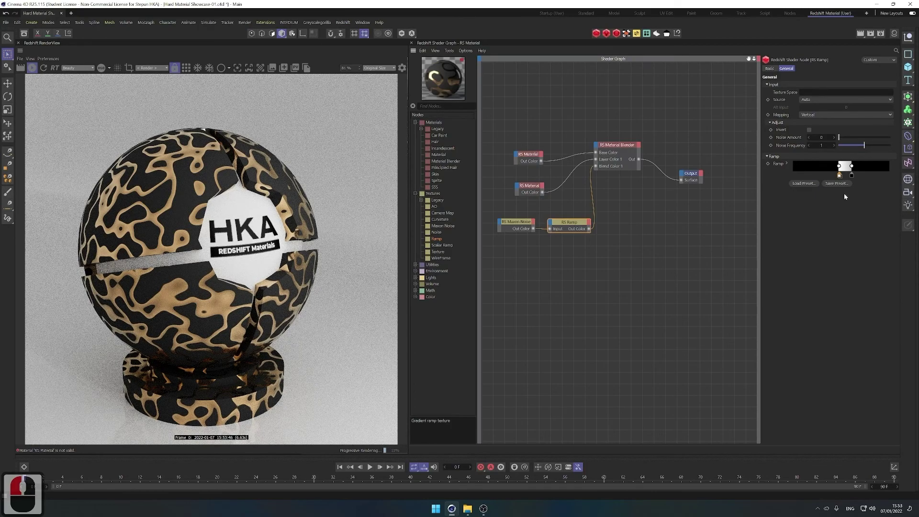
{"action": "left_click", "coordinate": [845, 168]}
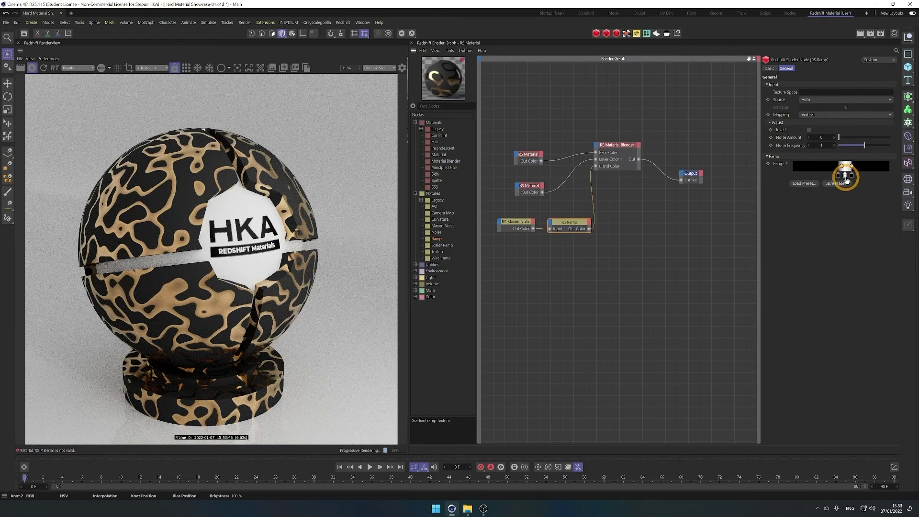
{"action": "left_click_drag", "start_coordinate": [845, 168], "coordinate": [838, 167]}
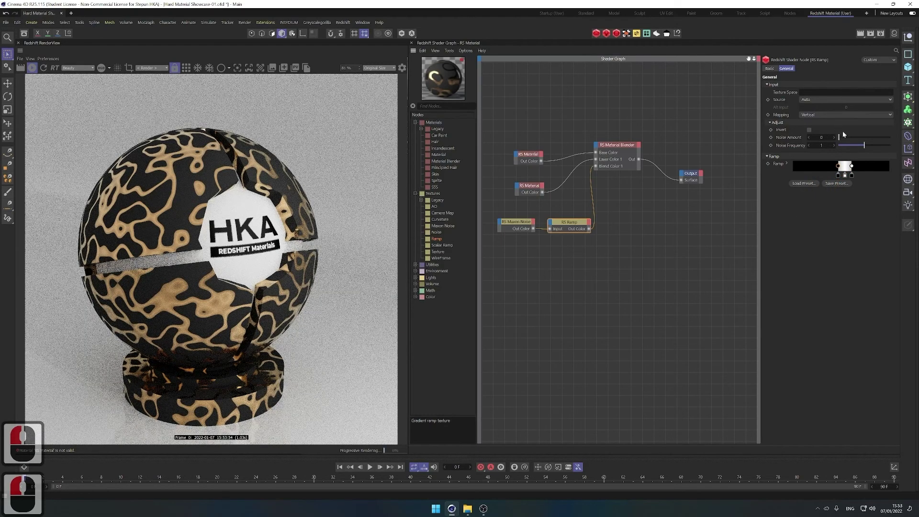
{"action": "right_click", "coordinate": [852, 174]}
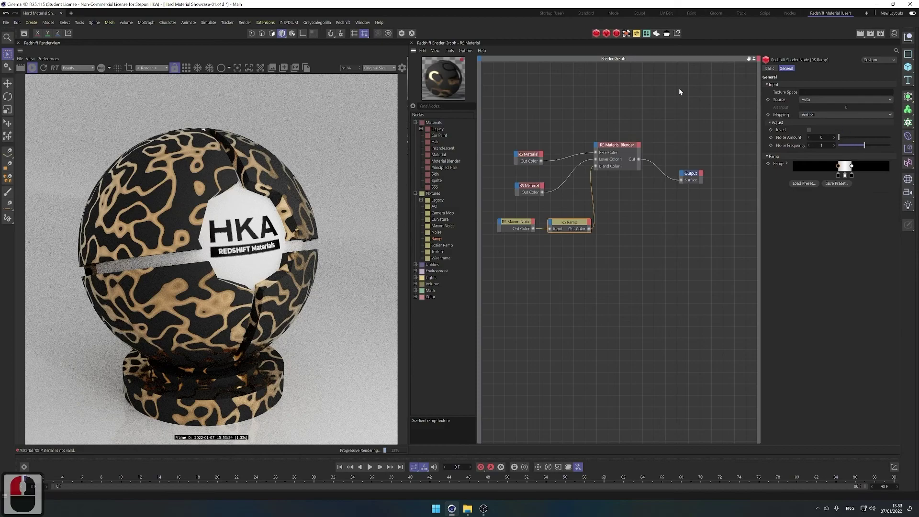
Shift the Maxon Noise node slightly and add a Displacement node from the utilities beneath the Material Blender.
{"action": "left_click", "coordinate": [515, 230]}
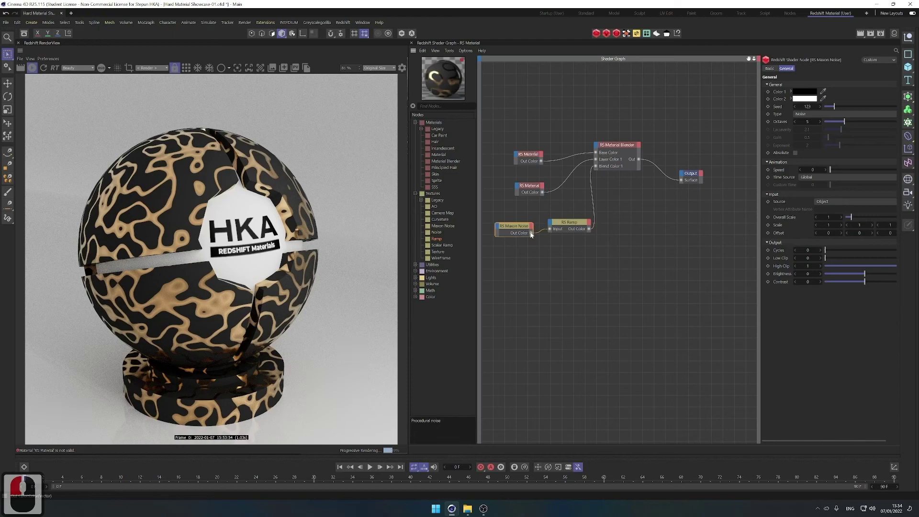
{"action": "left_click", "coordinate": [416, 265]}
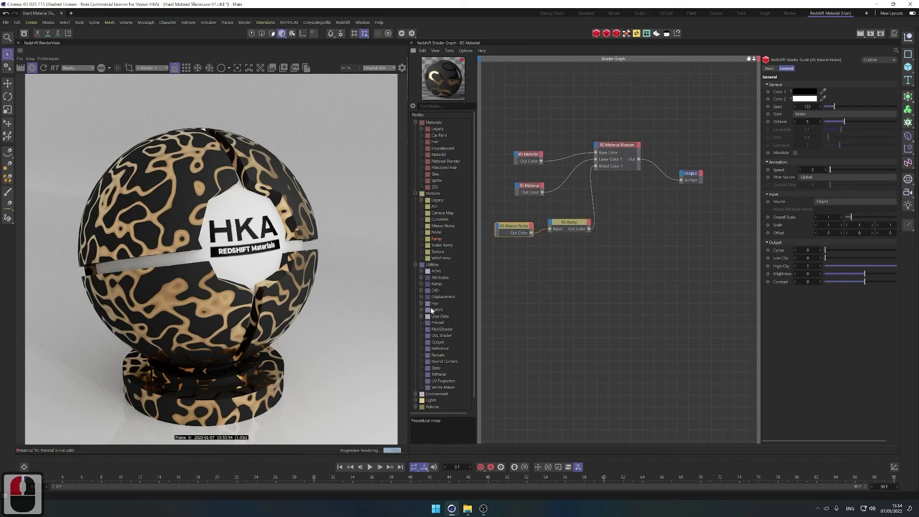
{"action": "left_click", "coordinate": [421, 297]}
{"action": "left_click_drag", "start_coordinate": [448, 303], "coordinate": [619, 249]}
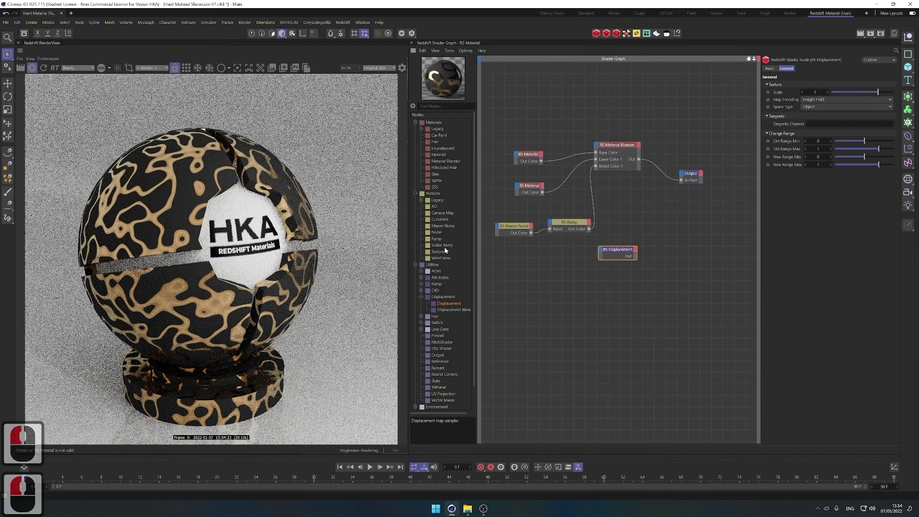
Add a second Ramp node fed by the Maxon Noise, connect it to the Displacement texture map and link Displacement to the Output.
{"action": "left_click_drag", "start_coordinate": [437, 239], "coordinate": [564, 261]}
{"action": "left_click_drag", "start_coordinate": [531, 233], "coordinate": [696, 188]}
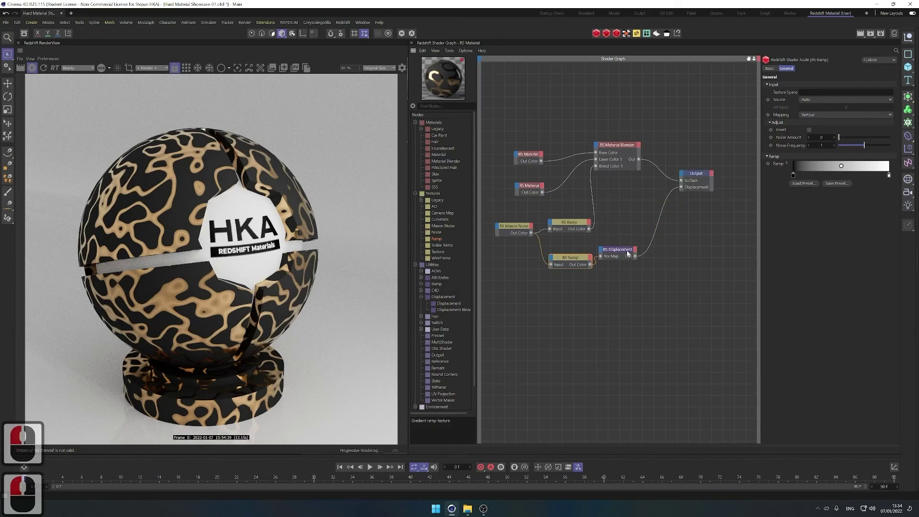
{"action": "left_click_drag", "start_coordinate": [626, 251], "coordinate": [639, 259]}
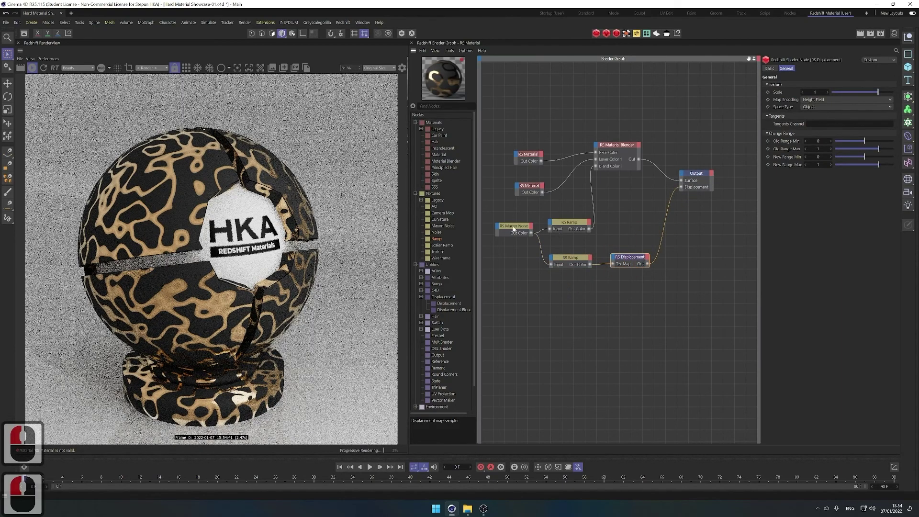
{"action": "left_click_drag", "start_coordinate": [570, 259], "coordinate": [573, 262]}
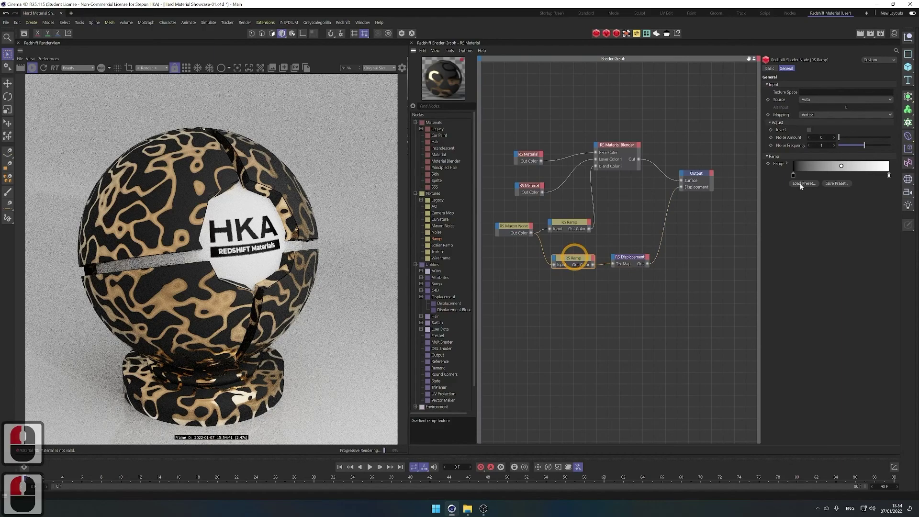
Bring the displacement ramp's knots together near its dark end for a hard transition and set the Displacement scale to about -0.92.
{"action": "left_click_drag", "start_coordinate": [794, 176], "coordinate": [807, 176]}
{"action": "left_click", "coordinate": [883, 181]}
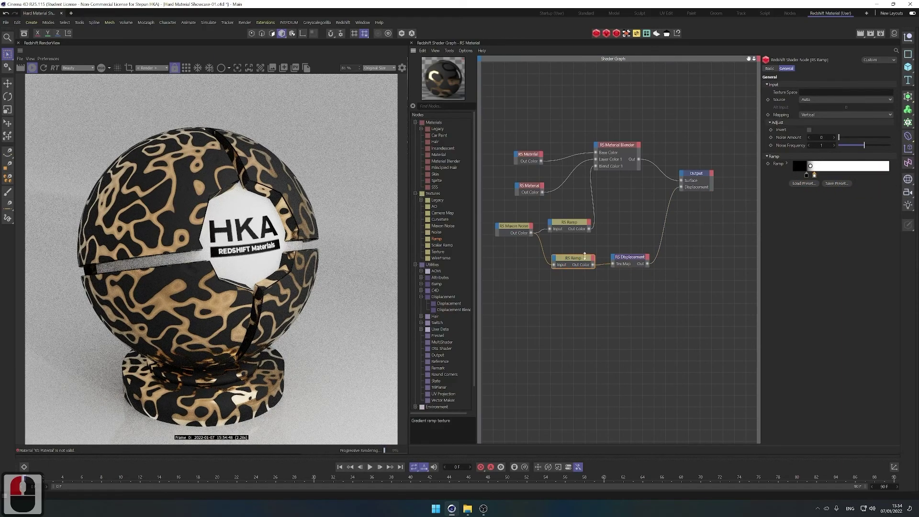
{"action": "left_click", "coordinate": [630, 257]}
{"action": "left_click_drag", "start_coordinate": [879, 96], "coordinate": [846, 92]}
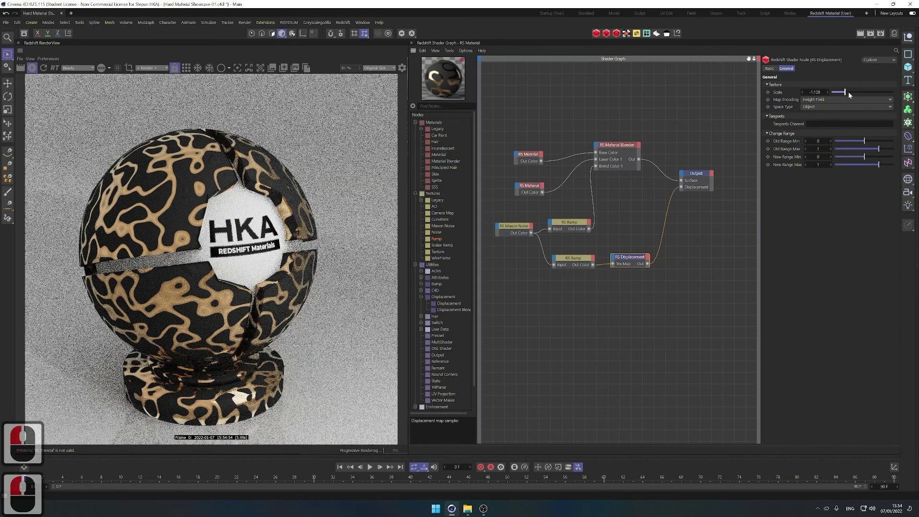
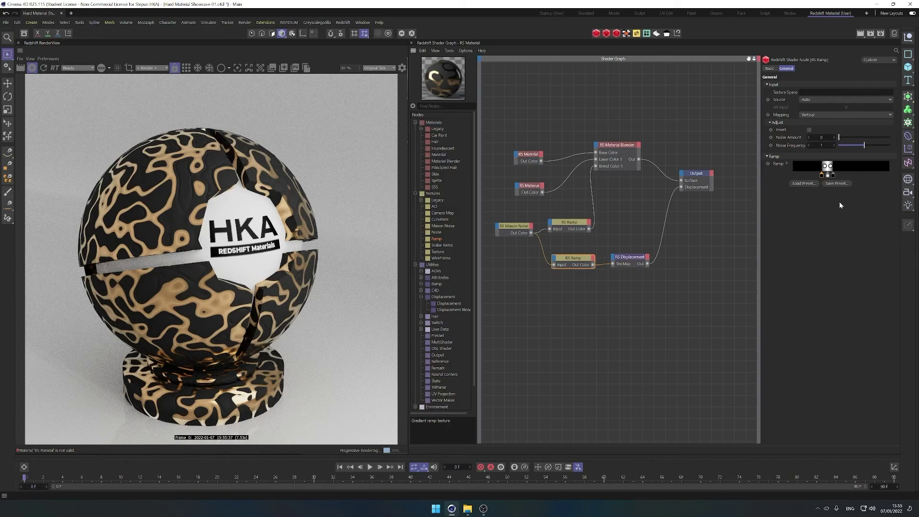
Shift the Maxon Noise node slightly, add a third RS Material and connect it to Layer Color 2 of the Material Blender.
{"action": "left_click_drag", "start_coordinate": [516, 226], "coordinate": [518, 238]}
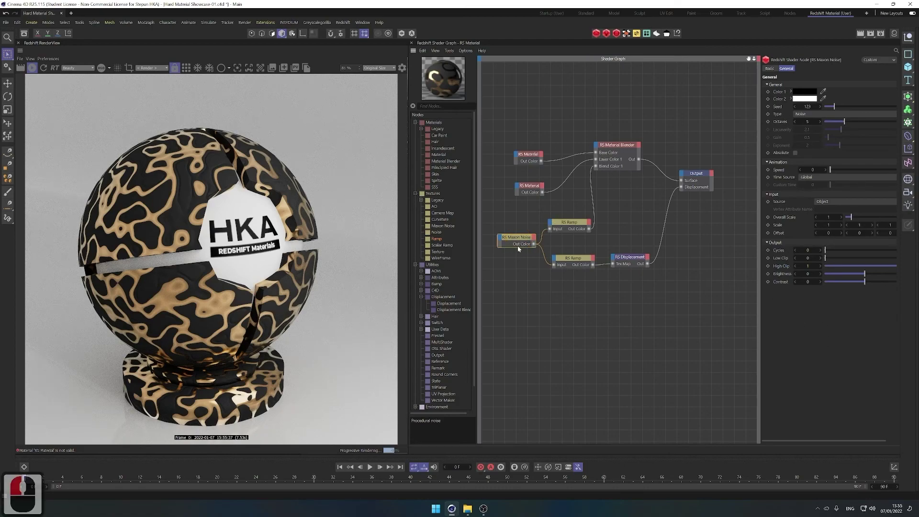
{"action": "left_click_drag", "start_coordinate": [526, 236], "coordinate": [520, 234]}
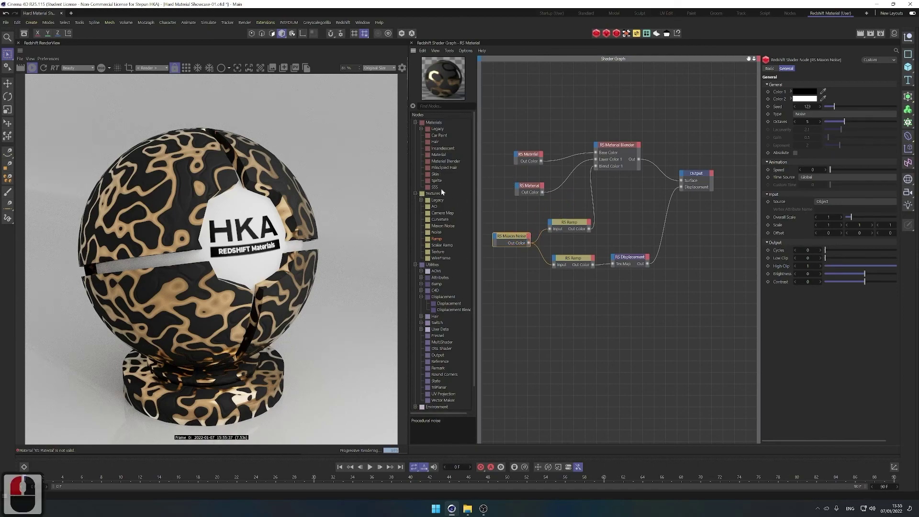
{"action": "left_click_drag", "start_coordinate": [439, 155], "coordinate": [598, 148]}
{"action": "mouse_move", "coordinate": [621, 176]}
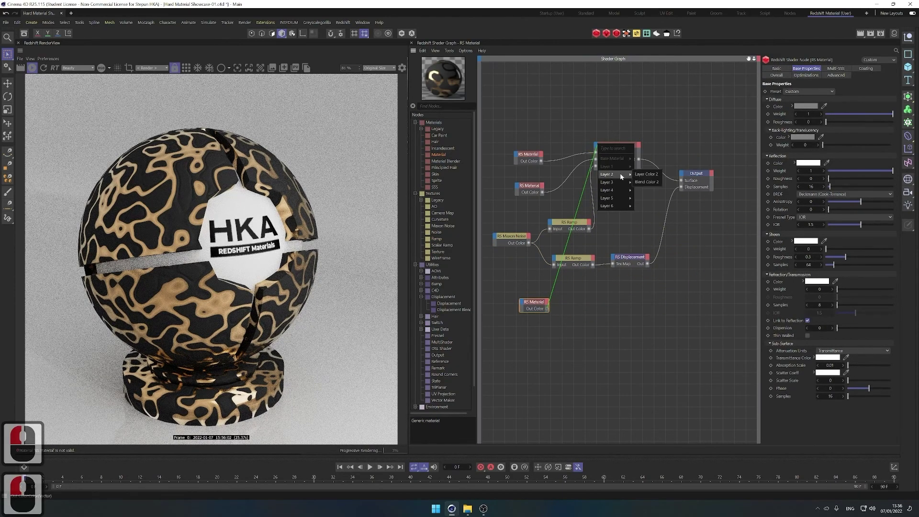
{"action": "left_click", "coordinate": [647, 182]}
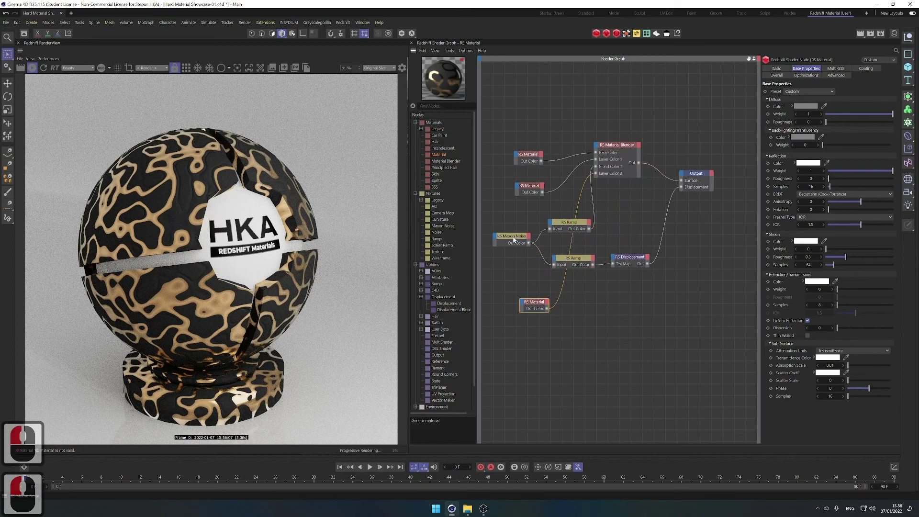
Add a third Ramp driven by the Maxon Noise and connect it to Blend Color 2 of the Material Blender.
{"action": "left_click_drag", "start_coordinate": [514, 241], "coordinate": [511, 247]}
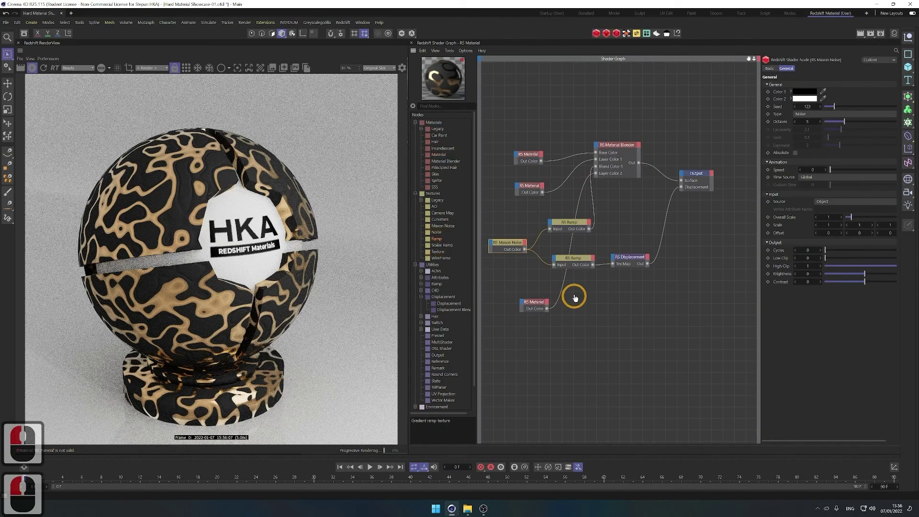
{"action": "left_click_drag", "start_coordinate": [575, 297], "coordinate": [570, 290]}
{"action": "left_click_drag", "start_coordinate": [525, 249], "coordinate": [598, 145]}
{"action": "mouse_move", "coordinate": [617, 176]}
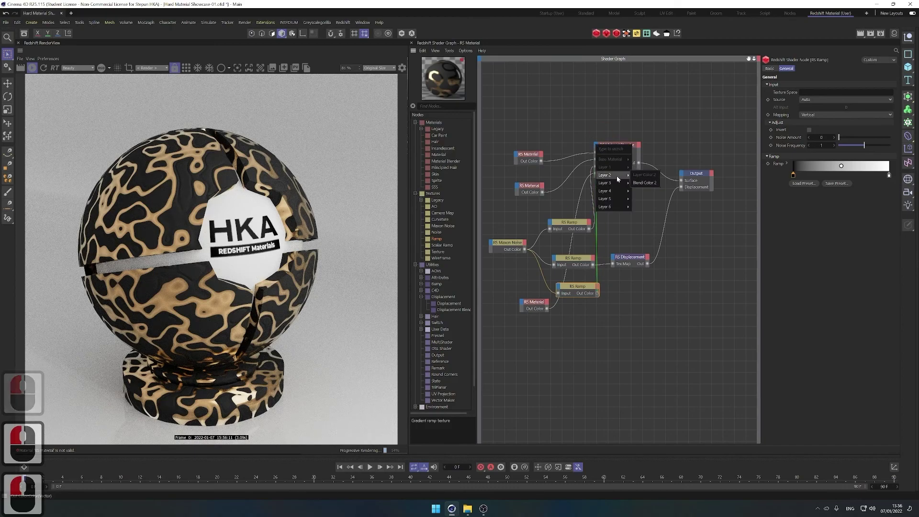
{"action": "left_click", "coordinate": [643, 183]}
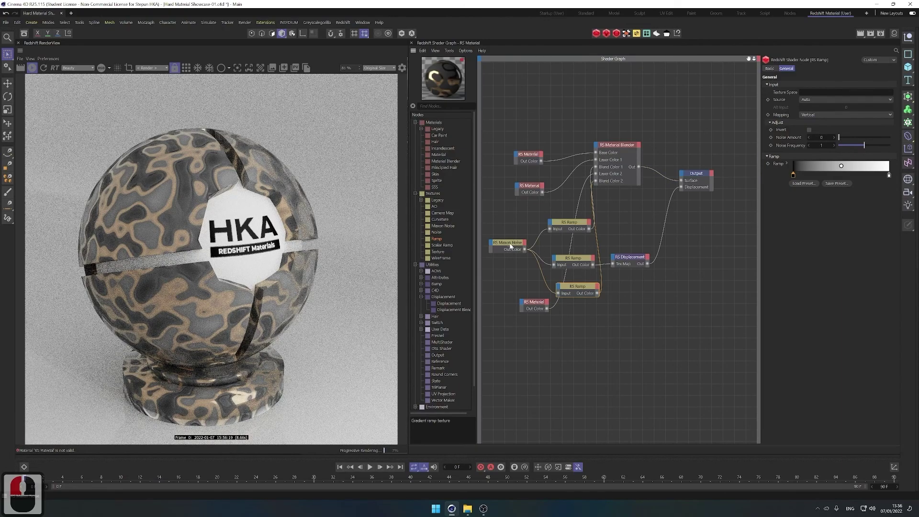
Stack the three RS Material nodes in a column beside the Material Blender, following its layer order.
{"action": "left_click_drag", "start_coordinate": [510, 246], "coordinate": [508, 245]}
{"action": "left_click_drag", "start_coordinate": [535, 305], "coordinate": [528, 139]}
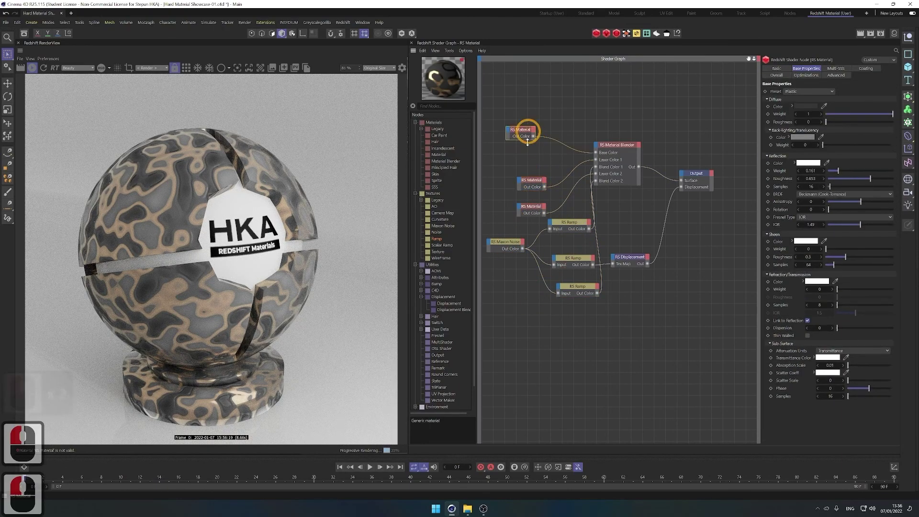
{"action": "left_click_drag", "start_coordinate": [532, 181], "coordinate": [523, 150]}
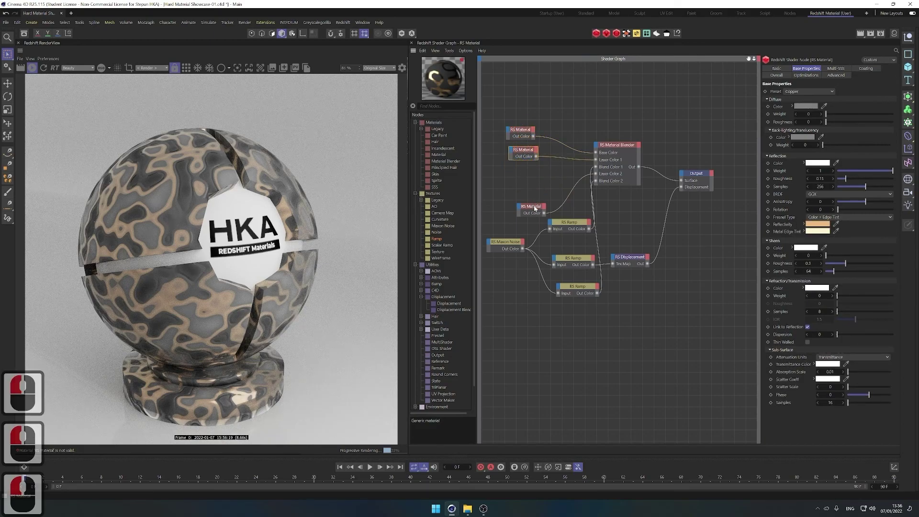
{"action": "left_click_drag", "start_coordinate": [535, 208], "coordinate": [526, 170]}
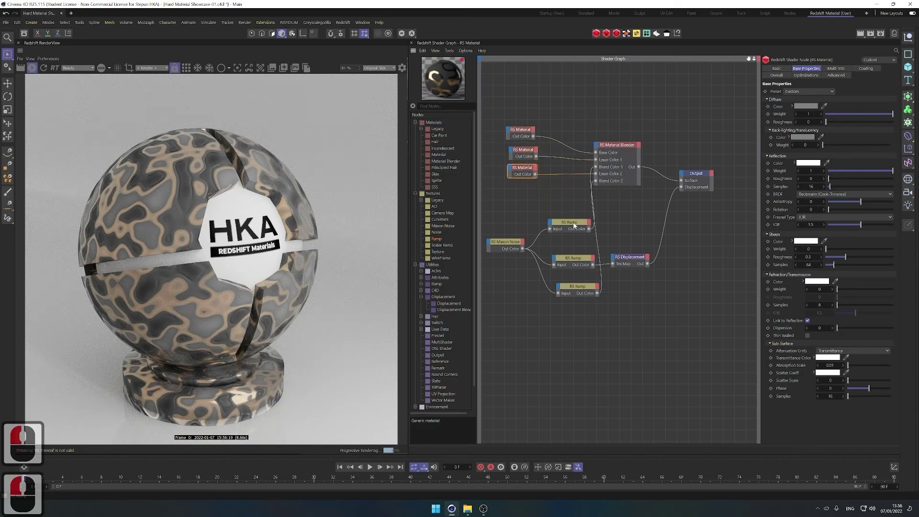
Group the two blend ramps beneath the materials and place the displacement ramp and Displacement node in a separate row below.
{"action": "left_click_drag", "start_coordinate": [574, 223], "coordinate": [554, 214]}
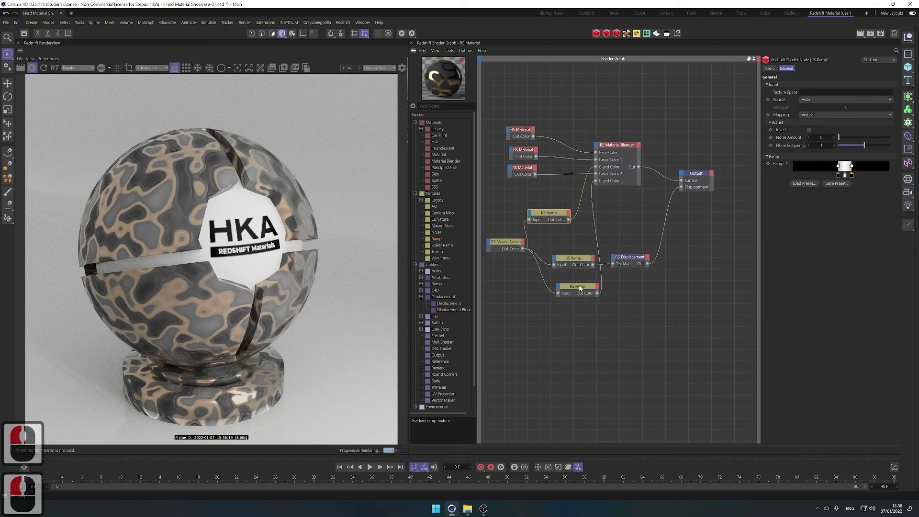
{"action": "left_click_drag", "start_coordinate": [579, 287], "coordinate": [567, 340]}
{"action": "left_click", "coordinate": [508, 251]}
{"action": "left_click", "coordinate": [637, 263]}
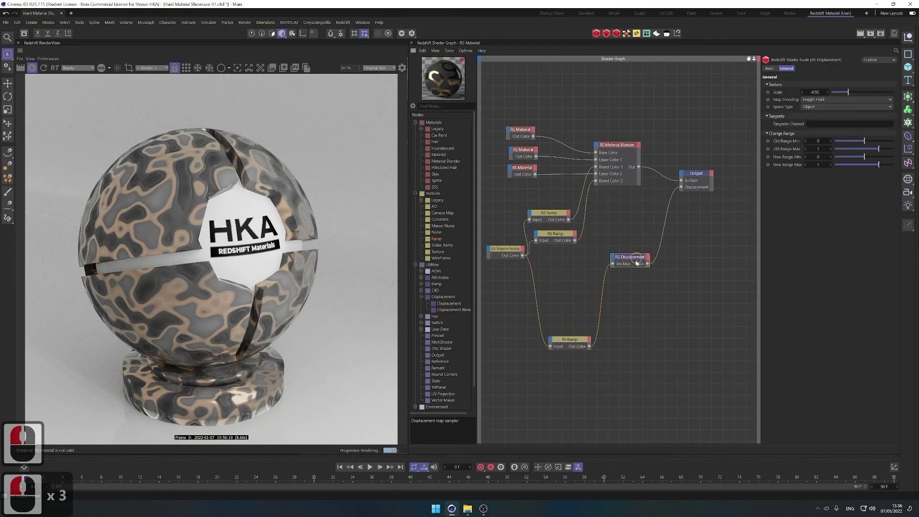
{"action": "left_click_drag", "start_coordinate": [637, 263], "coordinate": [624, 346]}
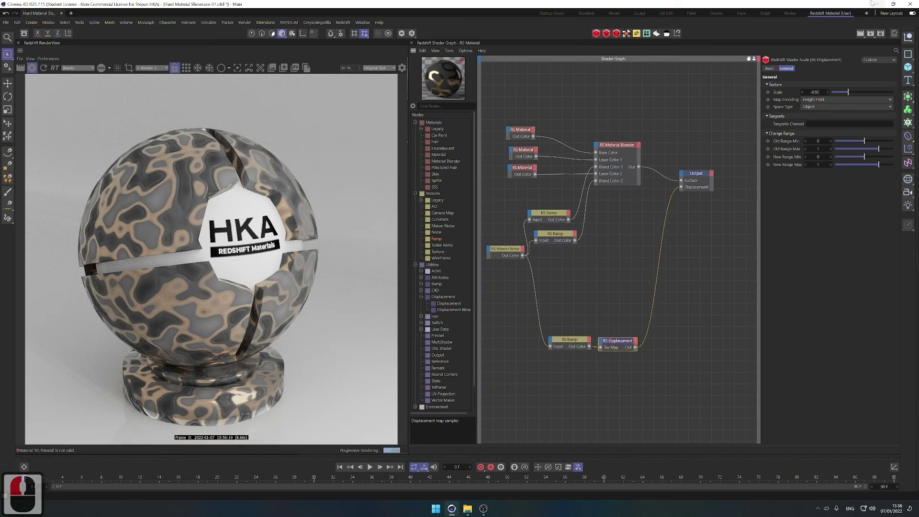
Apply the Tinted Glass preset to the third RS Material.
{"action": "left_click", "coordinate": [527, 169]}
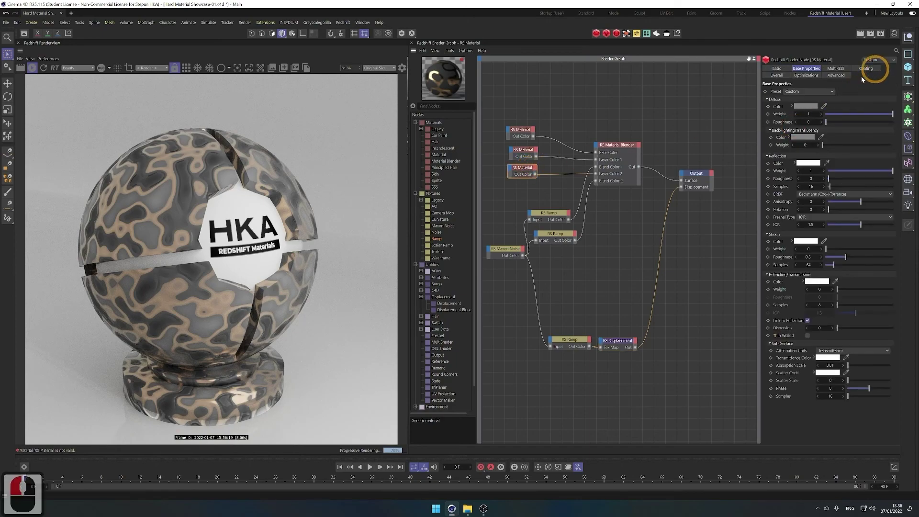
{"action": "left_click", "coordinate": [809, 94]}
{"action": "left_click", "coordinate": [809, 94]}
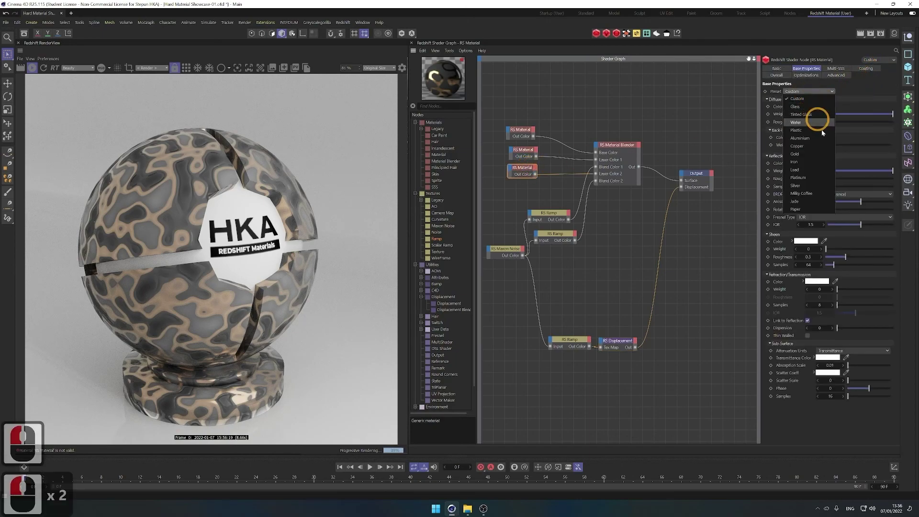
{"action": "left_click", "coordinate": [801, 114]}
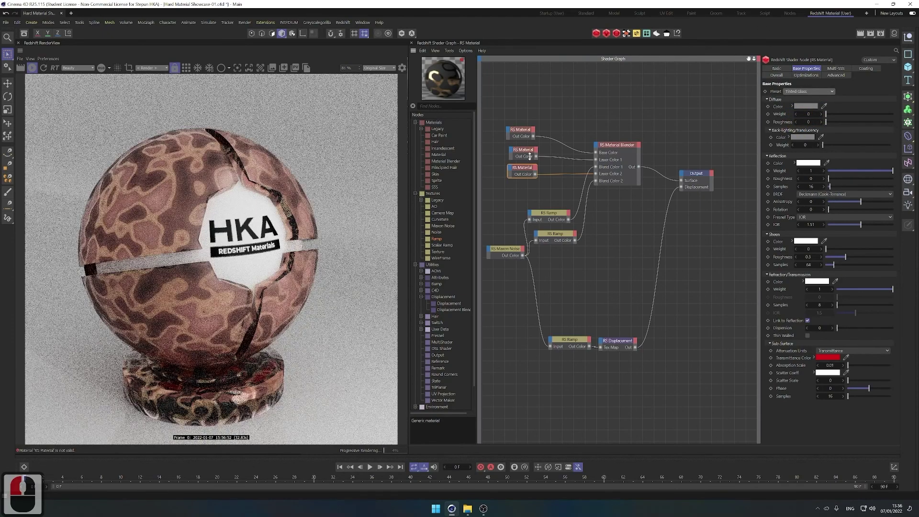
Bring the Blend Color 2 ramp's knots together for a hard transition and reverse them so white comes before black.
{"action": "left_click_drag", "start_coordinate": [556, 235], "coordinate": [558, 236]}
{"action": "left_click", "coordinate": [808, 176]}
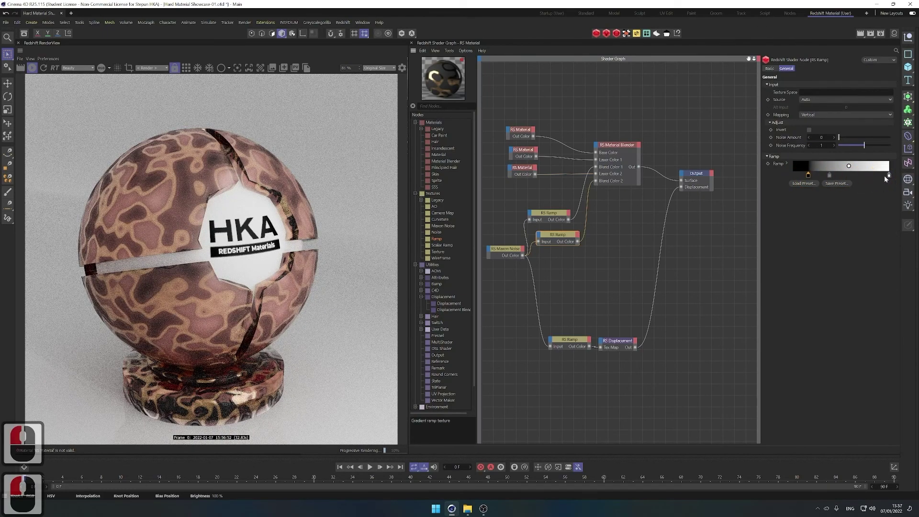
{"action": "left_click_drag", "start_coordinate": [888, 176], "coordinate": [820, 176]}
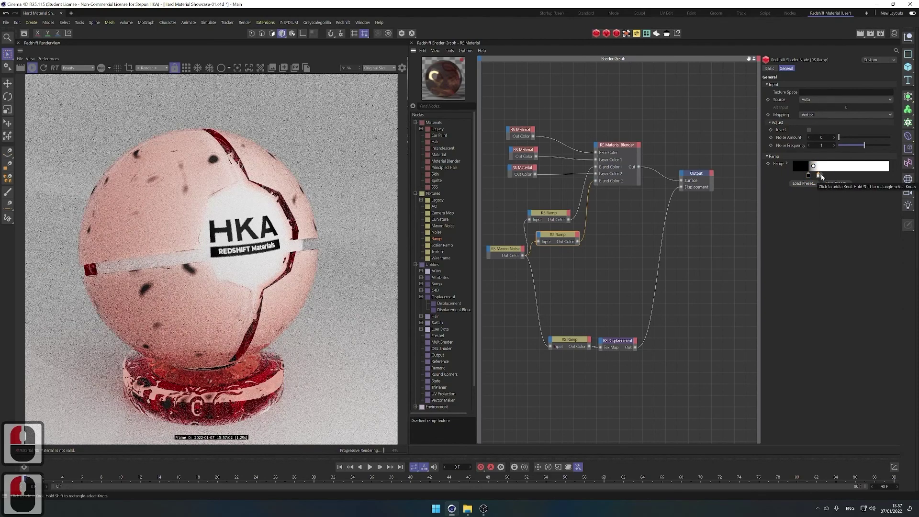
{"action": "left_click_drag", "start_coordinate": [816, 176], "coordinate": [813, 181]}
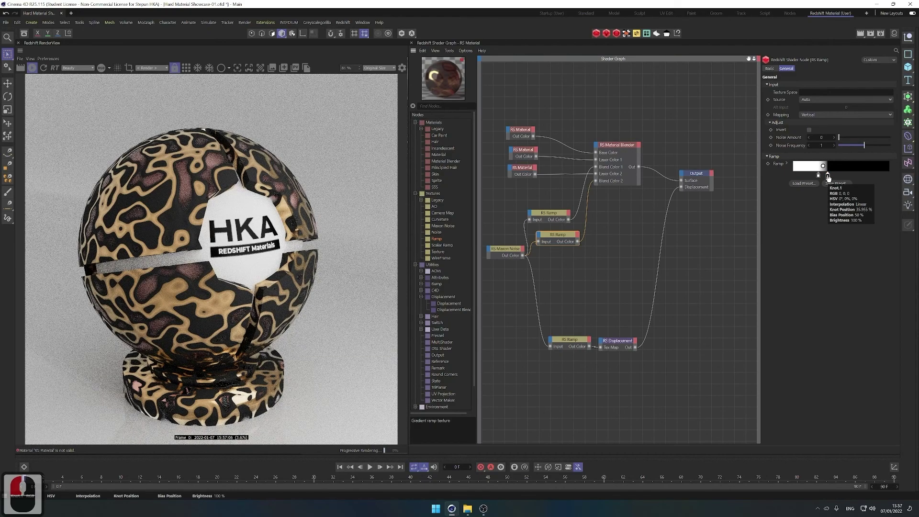
Shift the Blend Color 2 ramp's white-to-black transition toward the middle, sharpen it and align the two blend ramp nodes.
{"action": "left_click_drag", "start_coordinate": [828, 177], "coordinate": [831, 180]}
{"action": "left_click", "coordinate": [832, 180]}
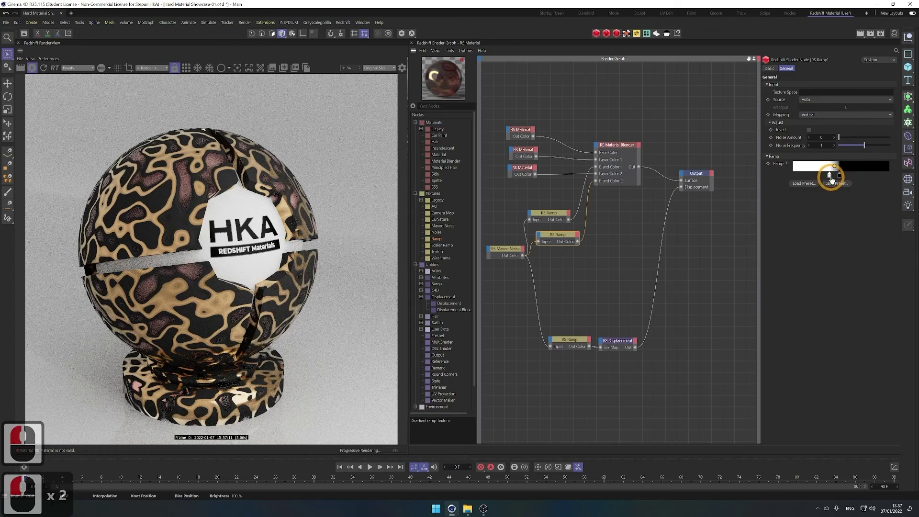
{"action": "mouse_move", "coordinate": [831, 179]}
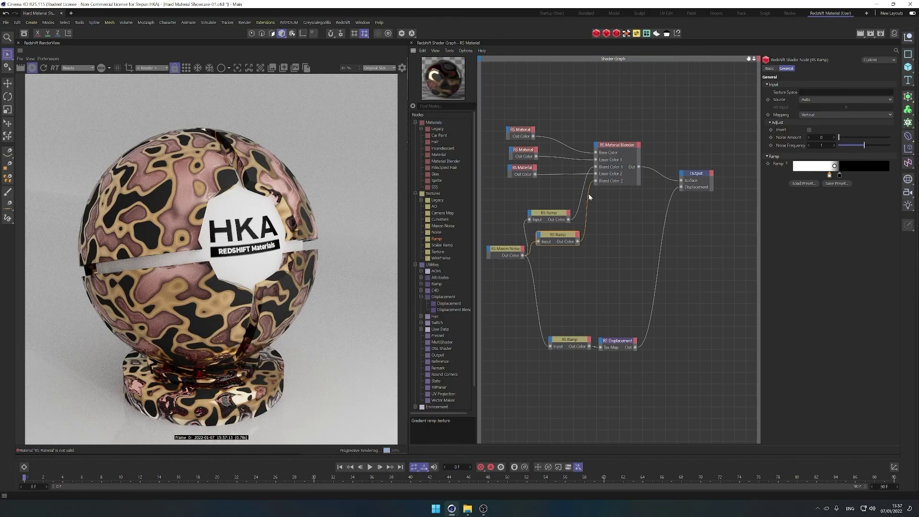
{"action": "left_click_drag", "start_coordinate": [550, 213], "coordinate": [555, 230]}
{"action": "left_click", "coordinate": [836, 175]}
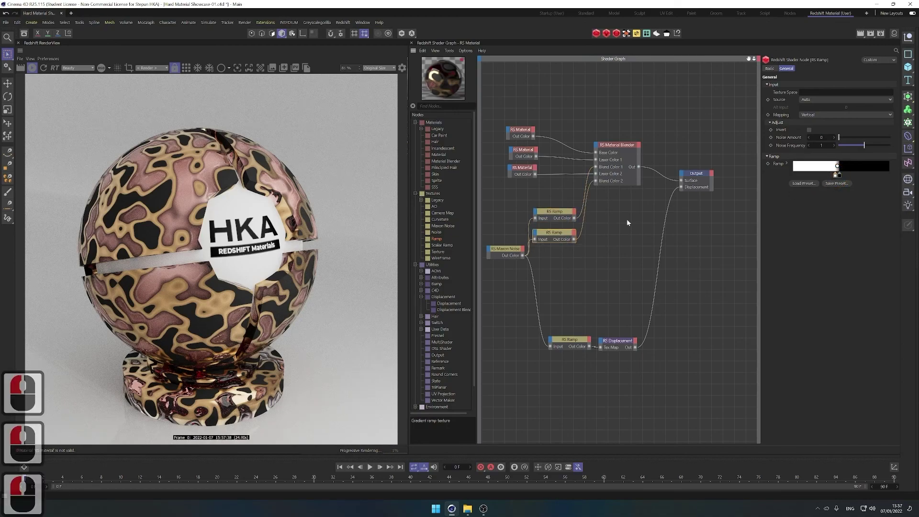
Cycle the Maxon Noise node's type through Buya, Cell noise, Cranal, Dents and Displaced turbulence, and settle on FBM.
{"action": "left_click", "coordinate": [508, 252]}
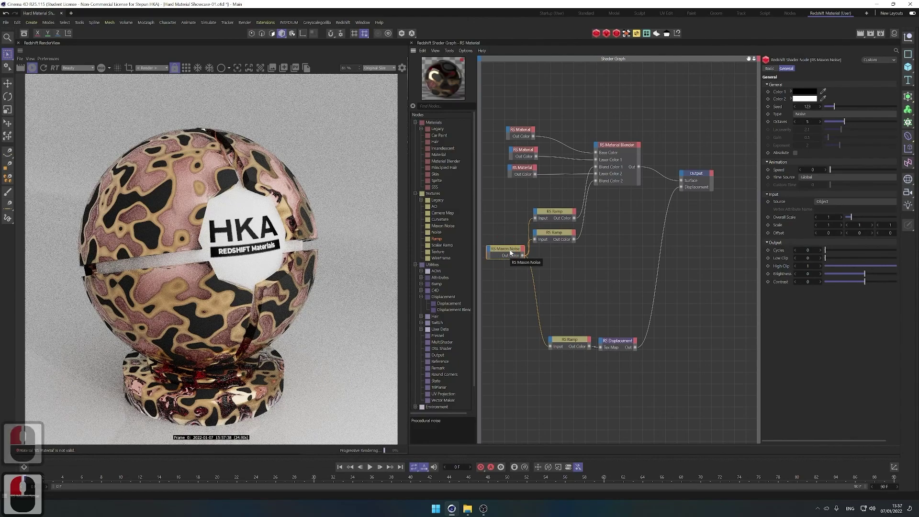
{"action": "left_click", "coordinate": [815, 114]}
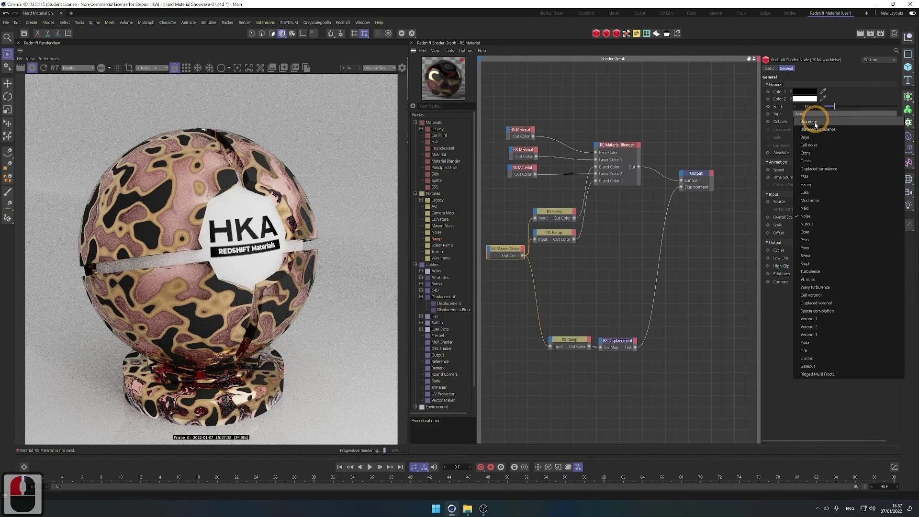
{"action": "left_click", "coordinate": [814, 126]}
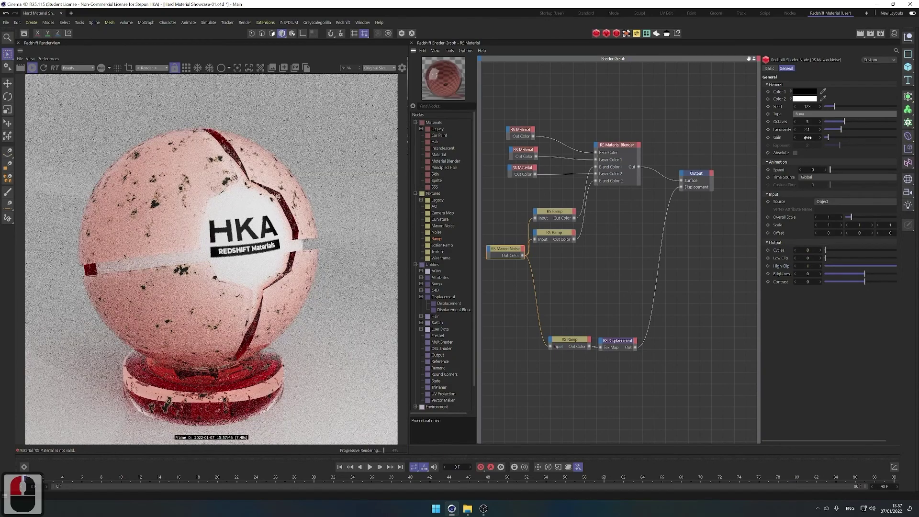
{"action": "scroll", "coordinate": [808, 127], "scroll_direction": "down", "scroll_amount": 1}
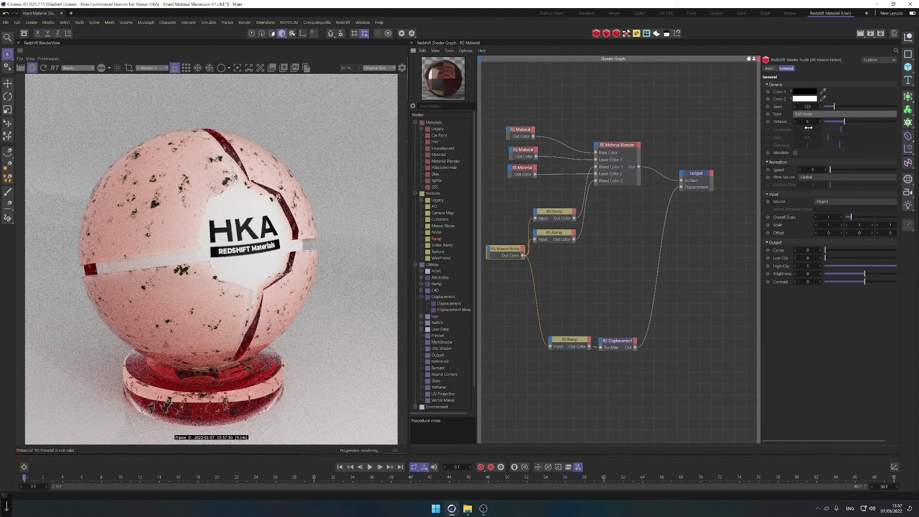
{"action": "scroll", "coordinate": [805, 128], "scroll_direction": "down", "scroll_amount": 1}
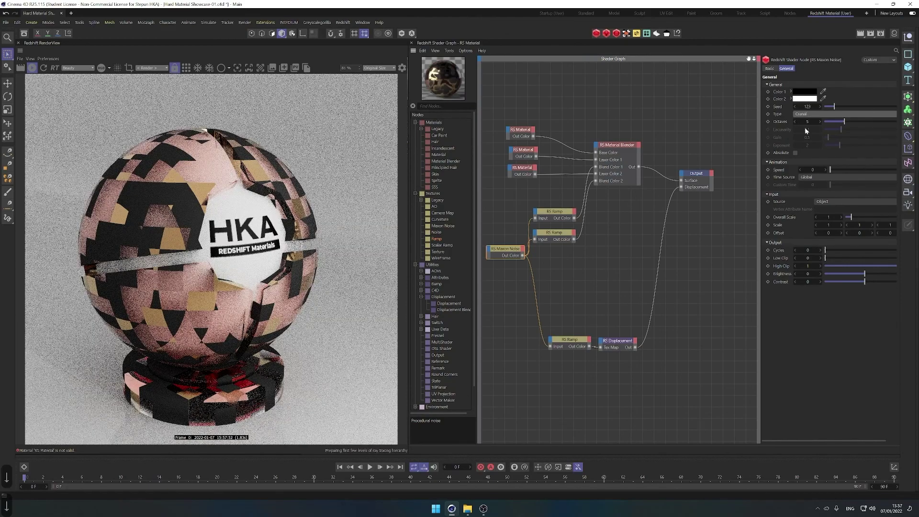
{"action": "scroll", "coordinate": [806, 127], "scroll_direction": "down", "scroll_amount": 1}
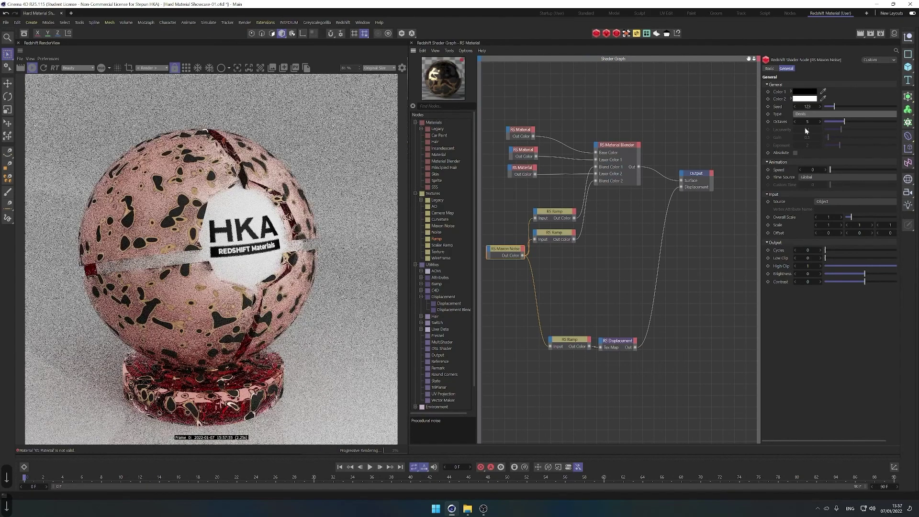
{"action": "scroll", "coordinate": [805, 127], "scroll_direction": "down", "scroll_amount": 1}
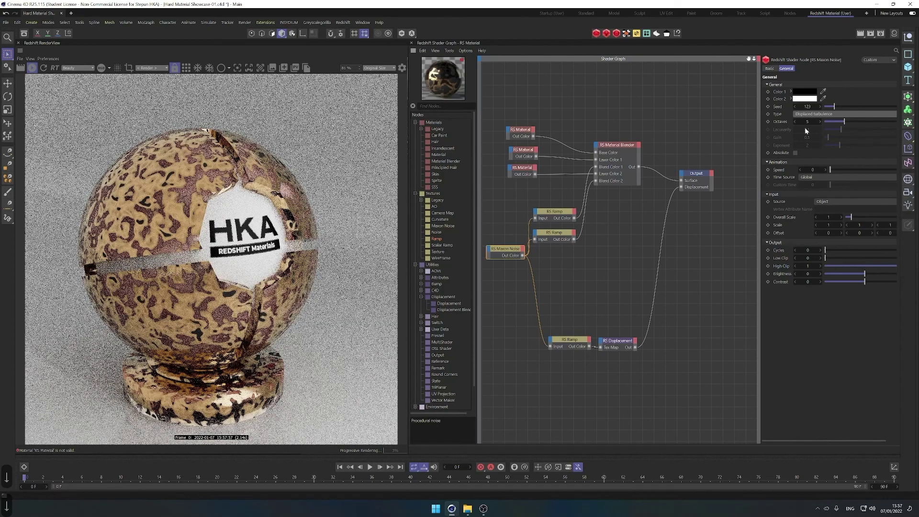
{"action": "scroll", "coordinate": [806, 127], "scroll_direction": "down", "scroll_amount": 2}
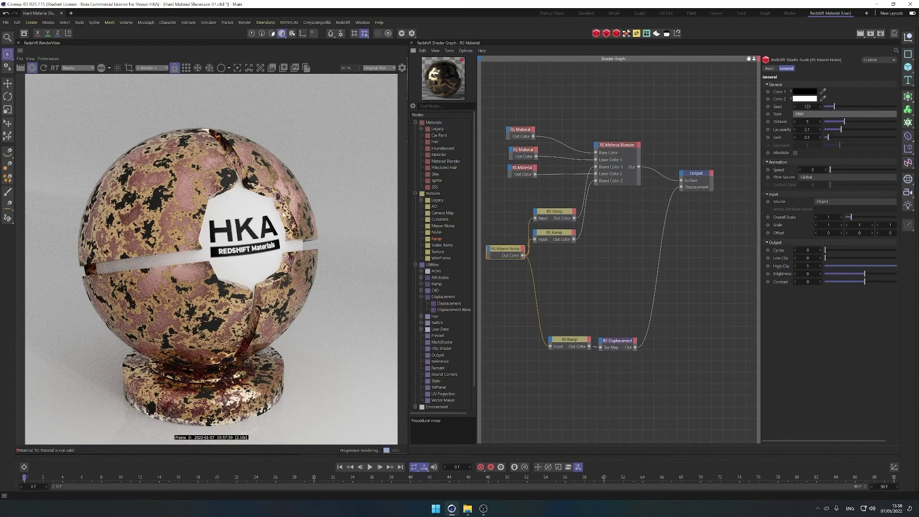
Enable tessellation in the geometry settings of the Material Show Model's Redshift Object tag and restart the live render in the Redshift material layout.
{"action": "left_click", "coordinate": [562, 13]}
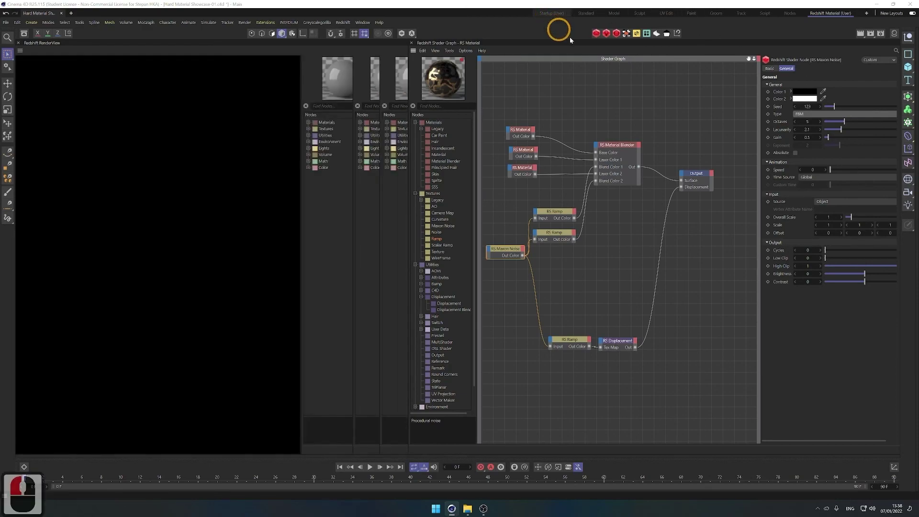
{"action": "left_click", "coordinate": [767, 48]}
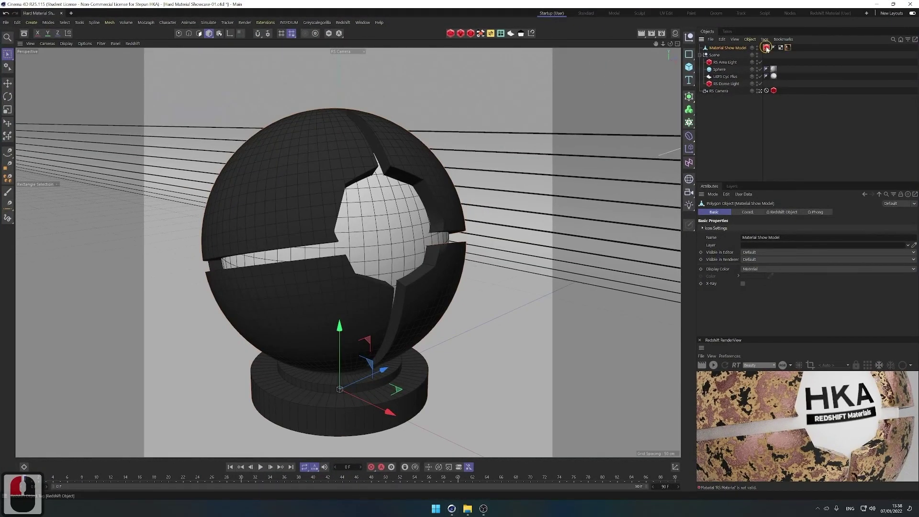
{"action": "left_click", "coordinate": [757, 212]}
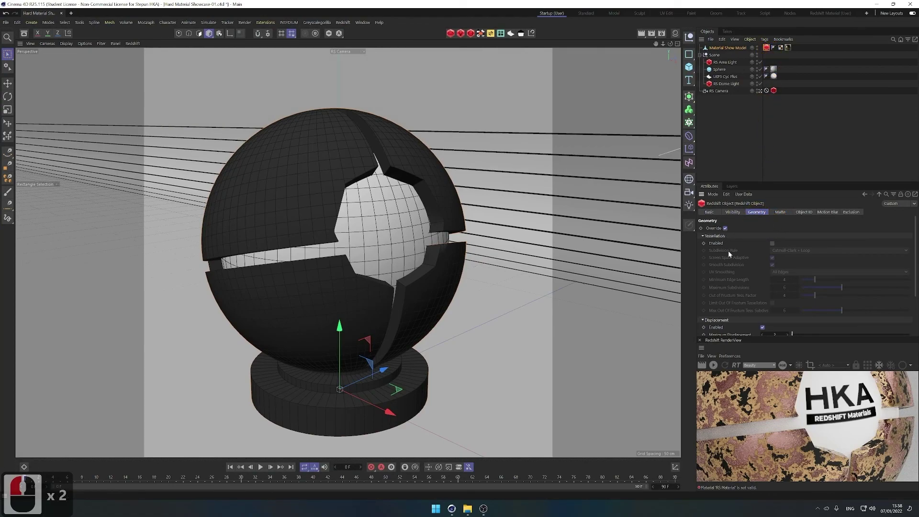
{"action": "scroll", "coordinate": [731, 248], "scroll_direction": "down", "scroll_amount": 2}
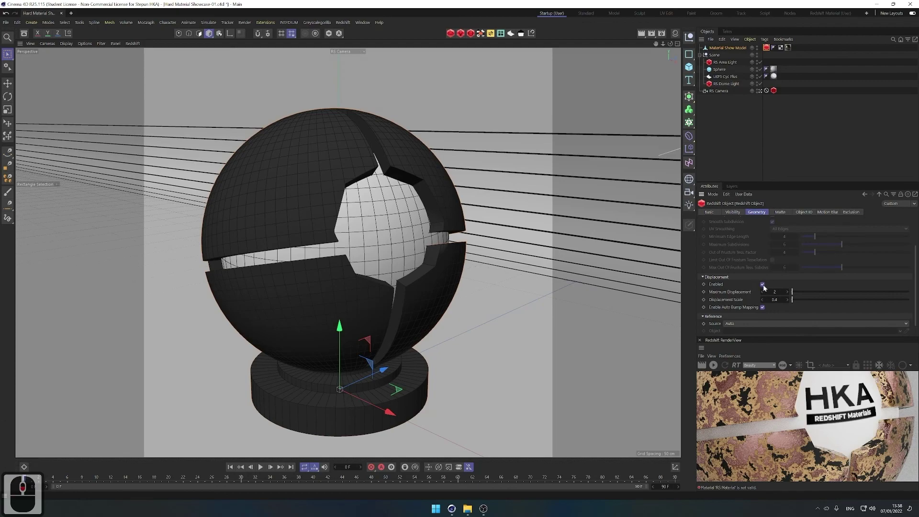
{"action": "scroll", "coordinate": [765, 282], "scroll_direction": "up", "scroll_amount": 2}
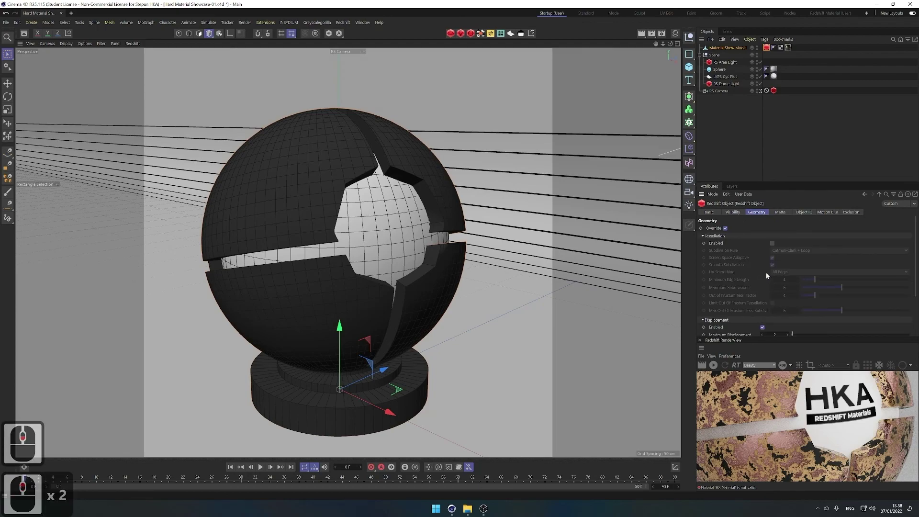
{"action": "left_click", "coordinate": [773, 243]}
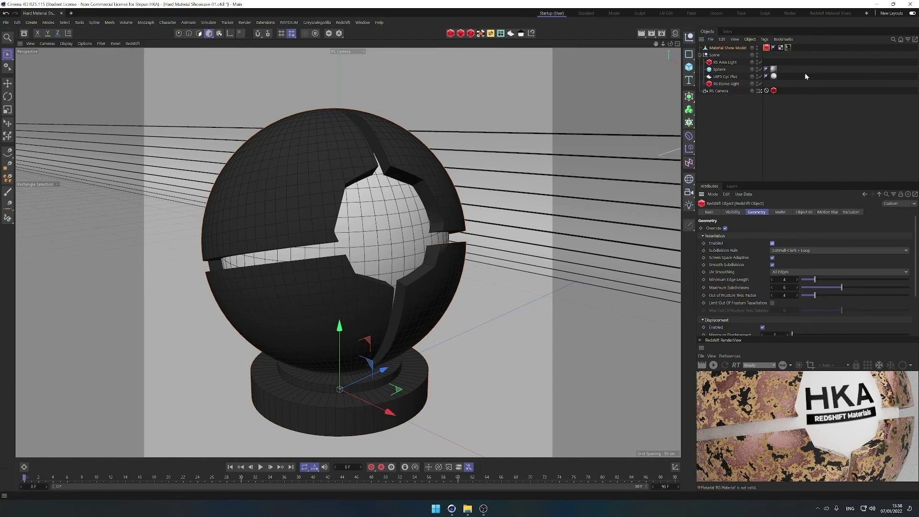
{"action": "left_click", "coordinate": [828, 12]}
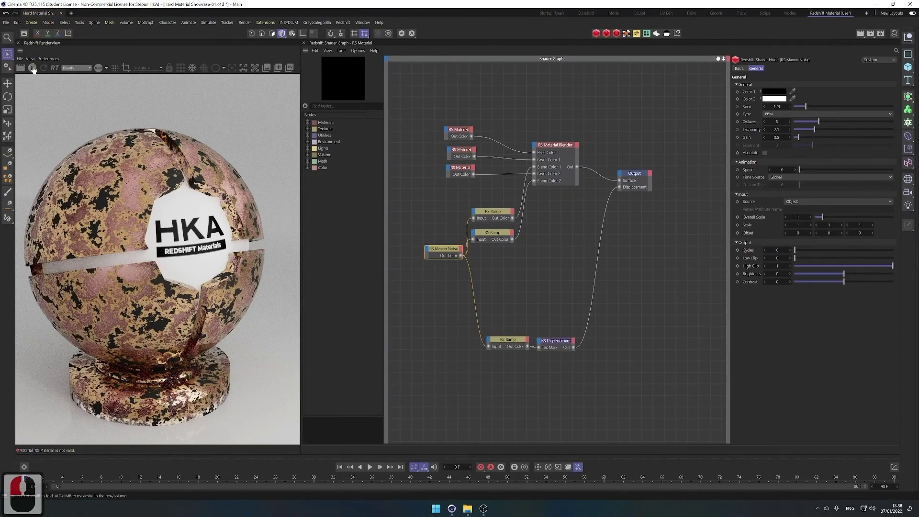
{"action": "left_click", "coordinate": [39, 66]}
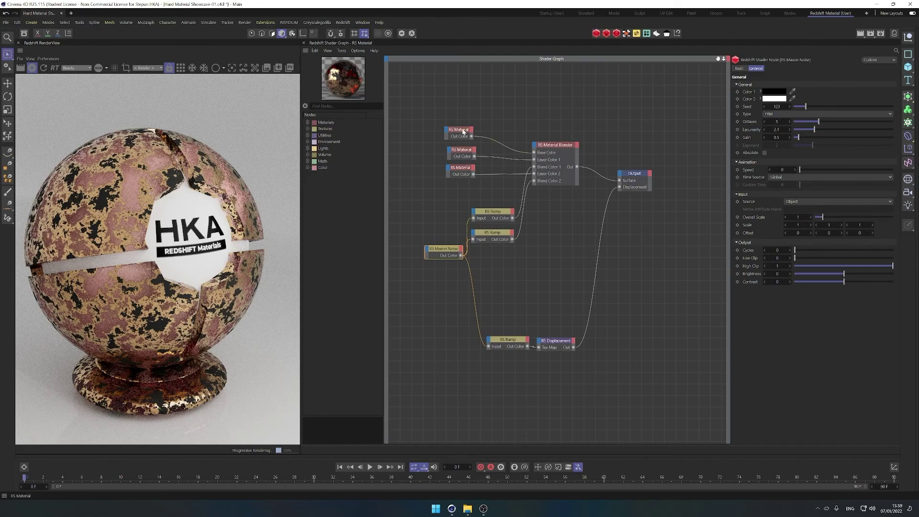
Line up the first two RS Material nodes above the third and move the Maxon Noise node beside the two blend ramps.
{"action": "left_click_drag", "start_coordinate": [466, 132], "coordinate": [471, 144]}
{"action": "left_click", "coordinate": [470, 149]}
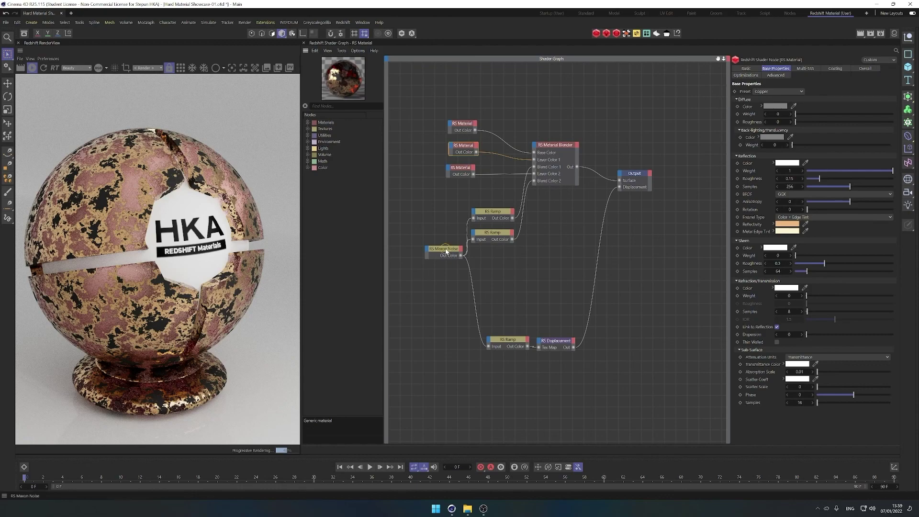
{"action": "left_click_drag", "start_coordinate": [443, 245], "coordinate": [426, 216]}
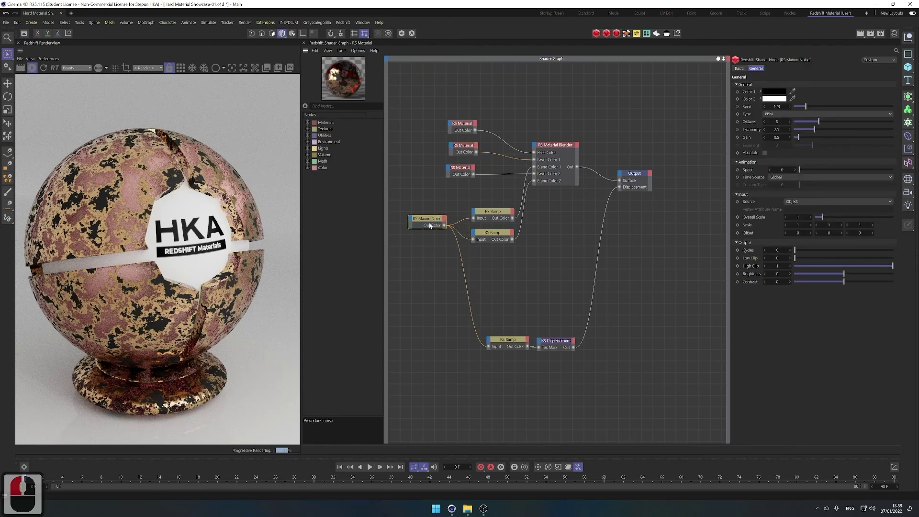
{"action": "mouse_move", "coordinate": [432, 221]}
{"action": "left_mouse_down"}
{"action": "mouse_move", "coordinate": [427, 269]}
{"action": "mouse_move", "coordinate": [443, 263]}
{"action": "mouse_move", "coordinate": [439, 223]}
{"action": "mouse_move", "coordinate": [428, 229]}
{"action": "left_mouse_up"}
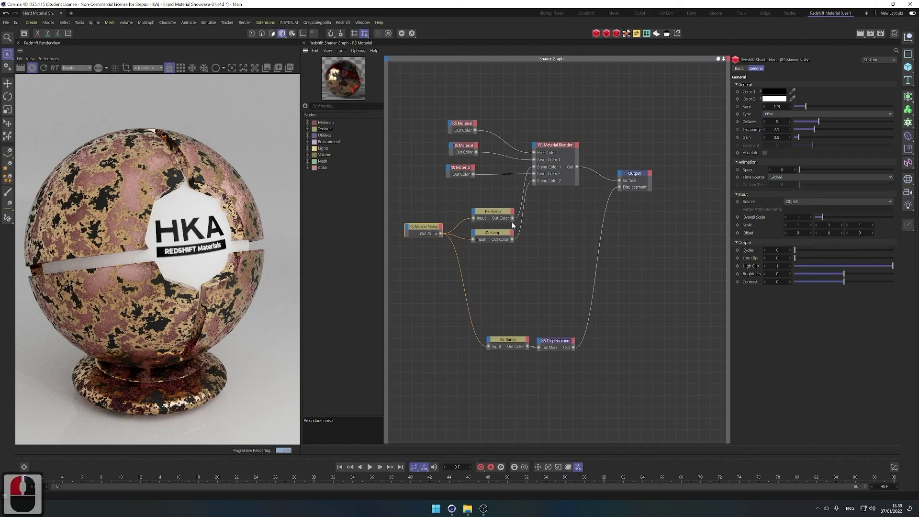
Try the Hama and Luka noise types on the Maxon Noise node and return its type to FBM.
{"action": "left_click", "coordinate": [775, 114]}
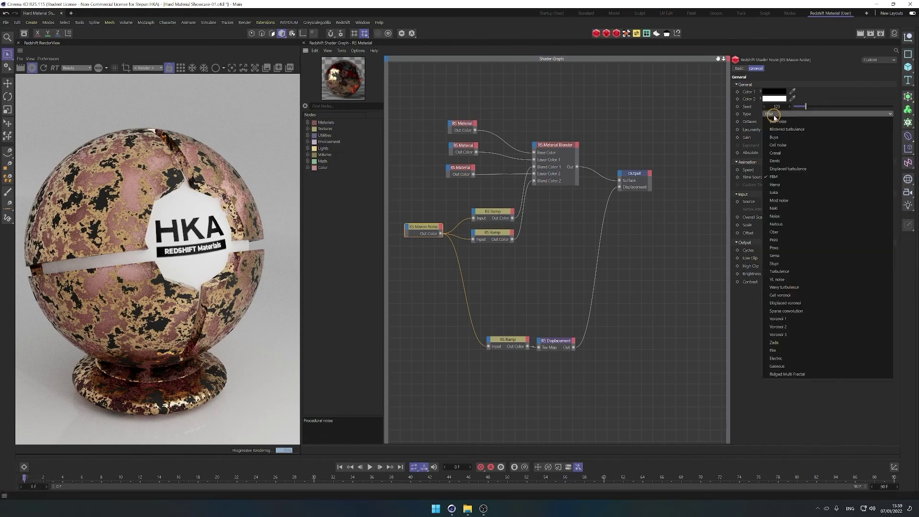
{"action": "left_click", "coordinate": [786, 185]}
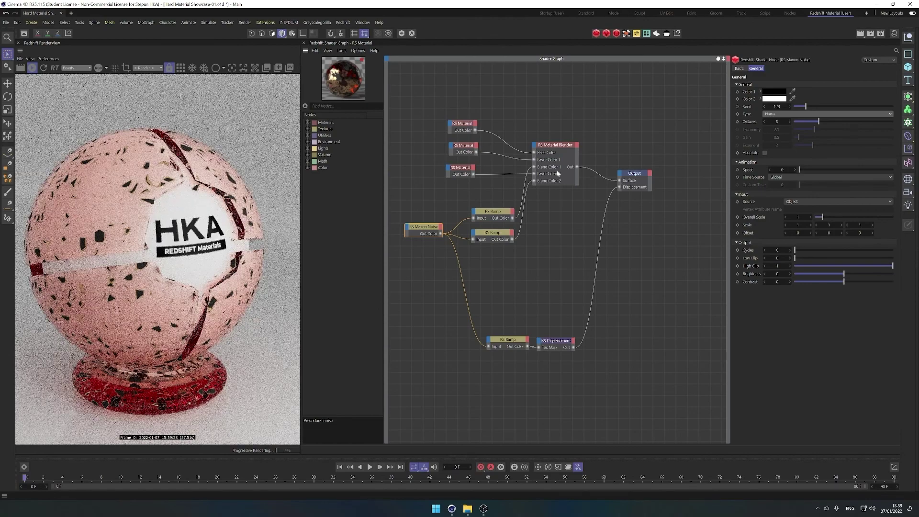
{"action": "left_click", "coordinate": [800, 114]}
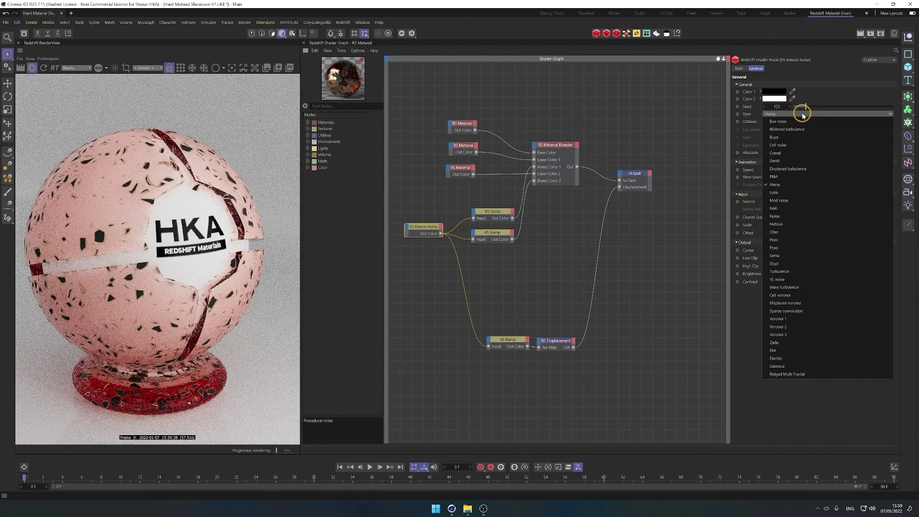
{"action": "left_click", "coordinate": [792, 193]}
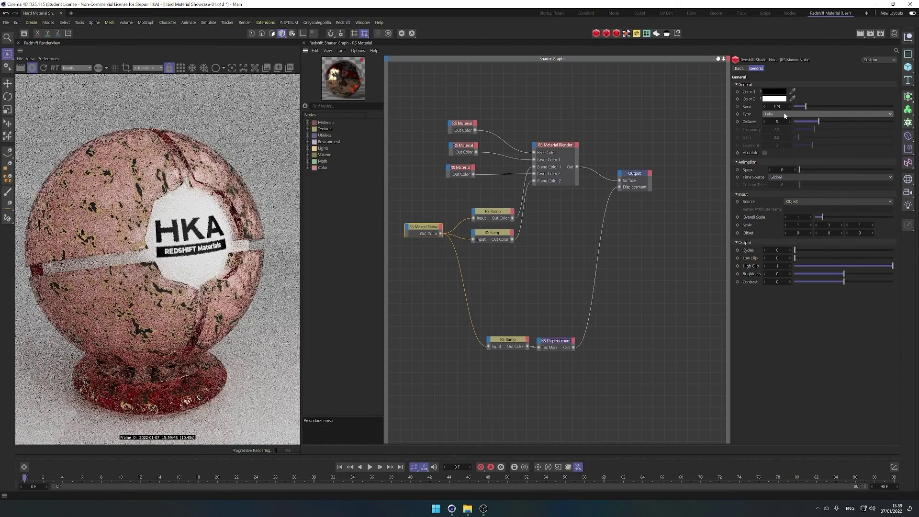
{"action": "left_click", "coordinate": [786, 115]}
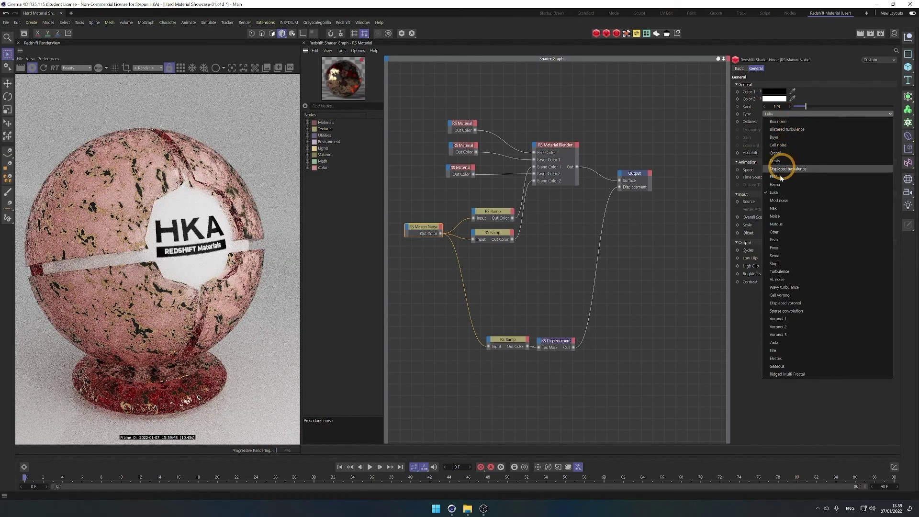
{"action": "left_click", "coordinate": [781, 201]}
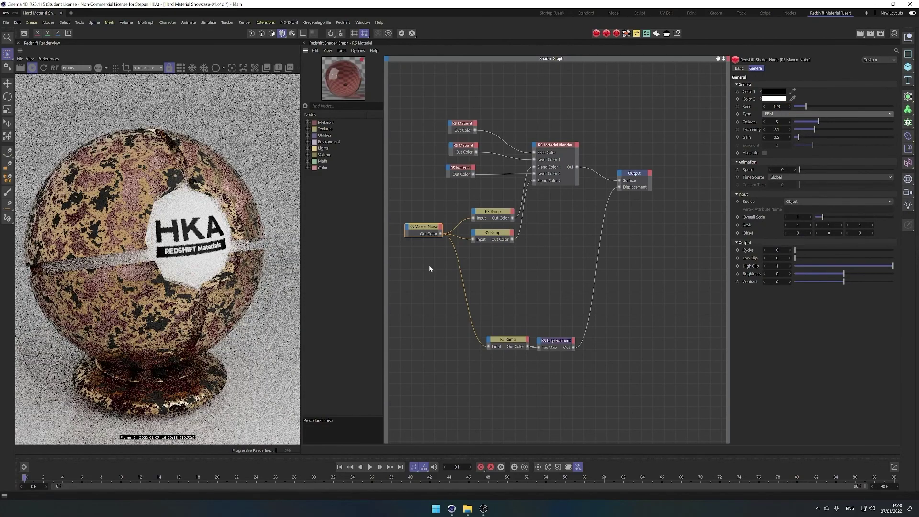